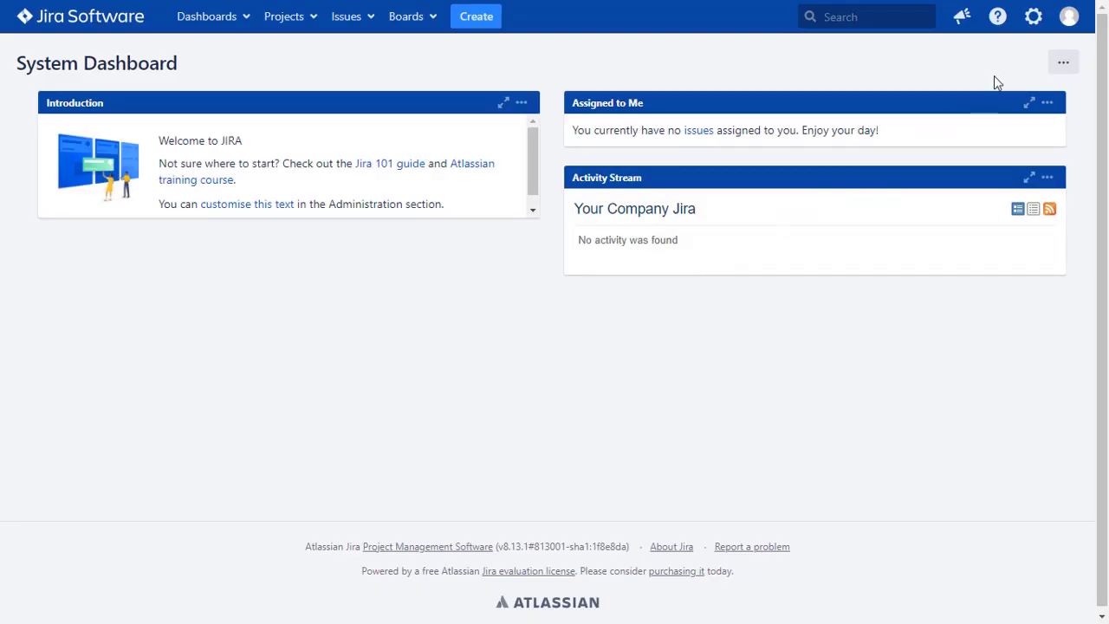
# Search the Marketplace for 'oauth sso' and install the miniOrange OIDC app on a free trial
pyautogui.click(1033, 19)
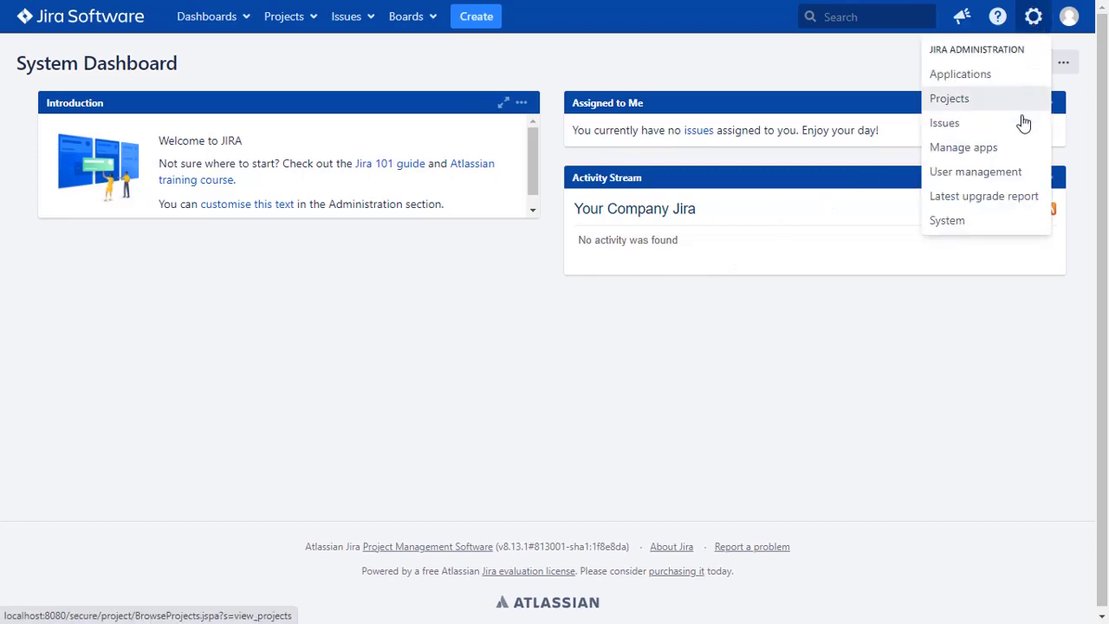
pyautogui.click(1017, 155)
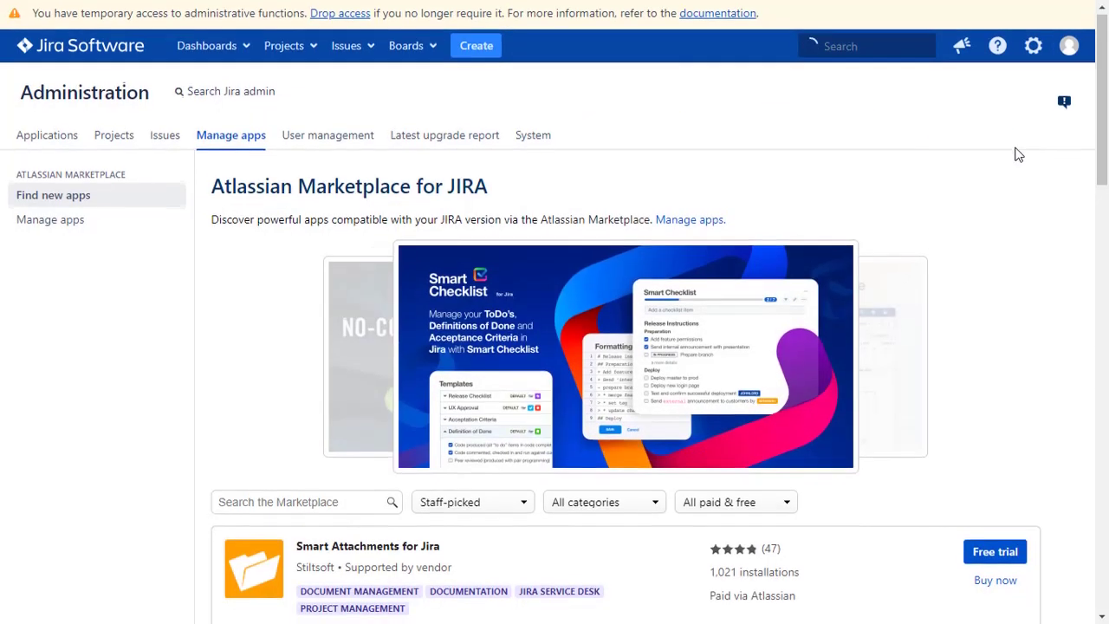
pyautogui.scroll(-2, 1018, 155)
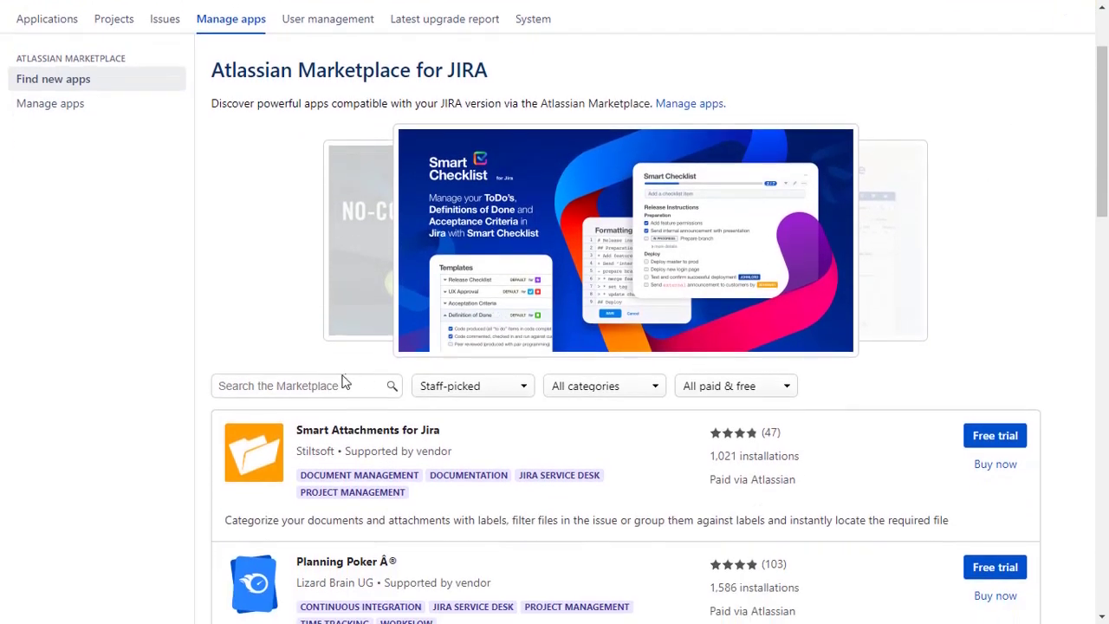
pyautogui.click(343, 384)
pyautogui.write('oauth sso')
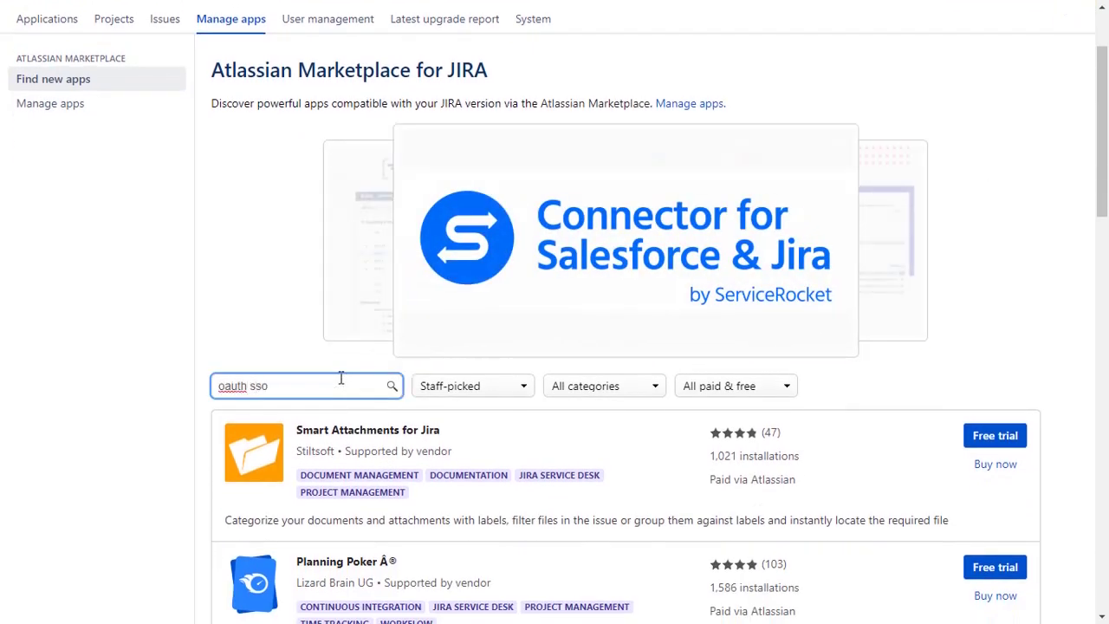
pyautogui.press('Return')
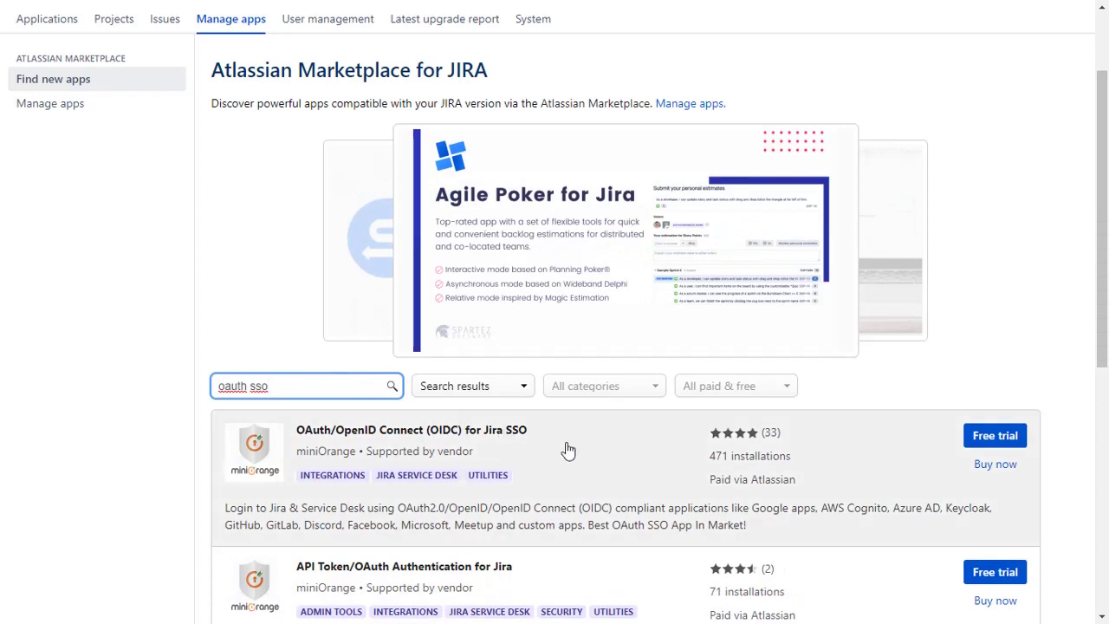
pyautogui.click(987, 440)
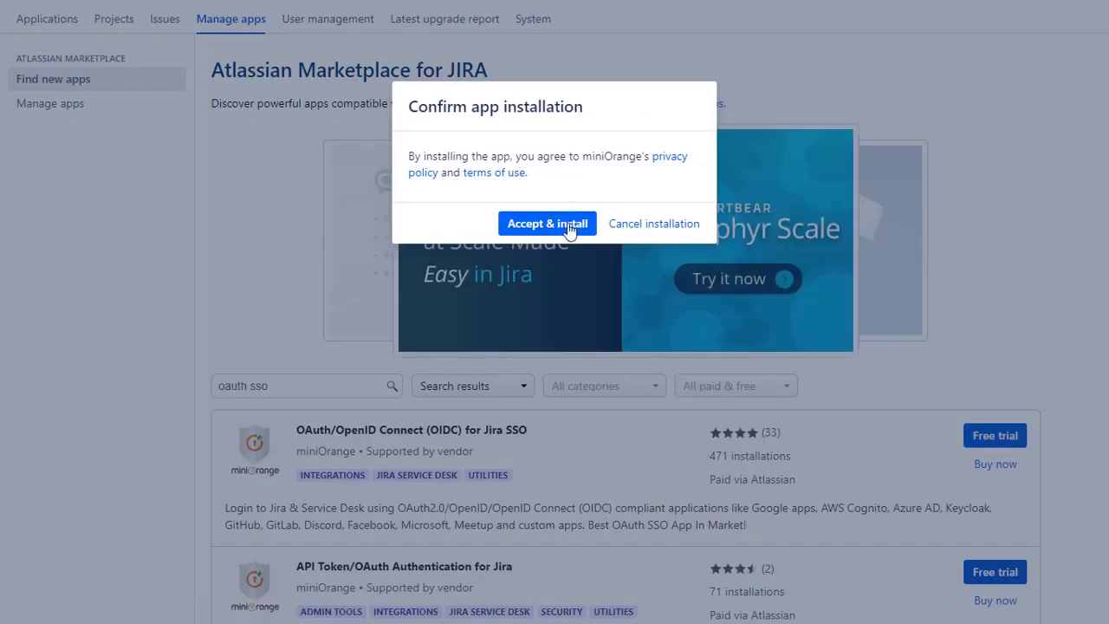
pyautogui.click(561, 227)
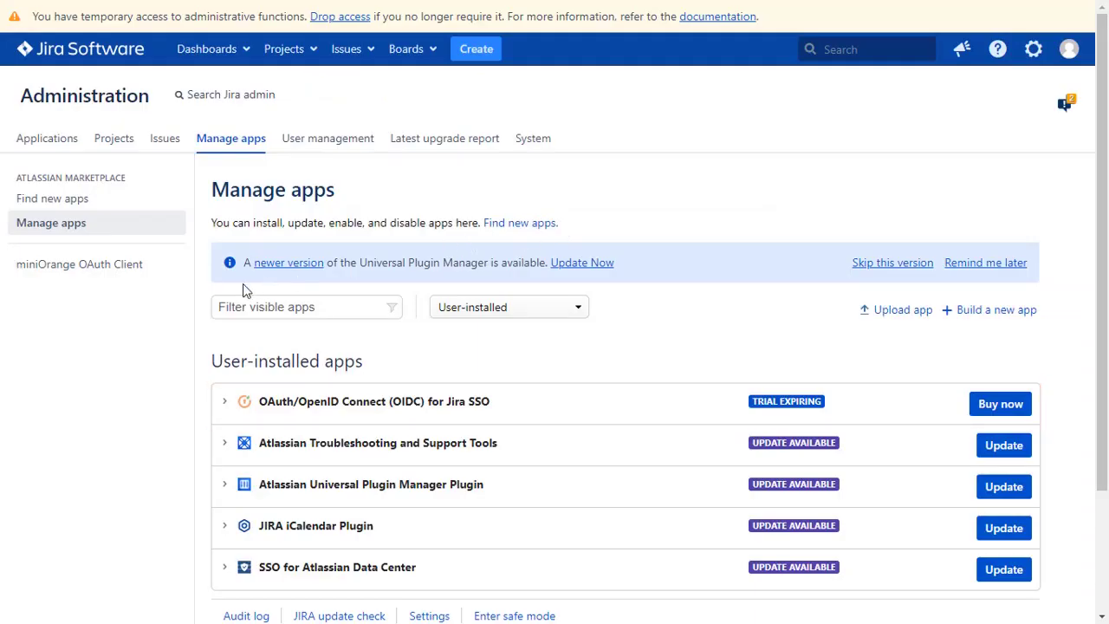
# Open the miniOrange OAuth Client configuration and select Okta as the application
pyautogui.click(144, 271)
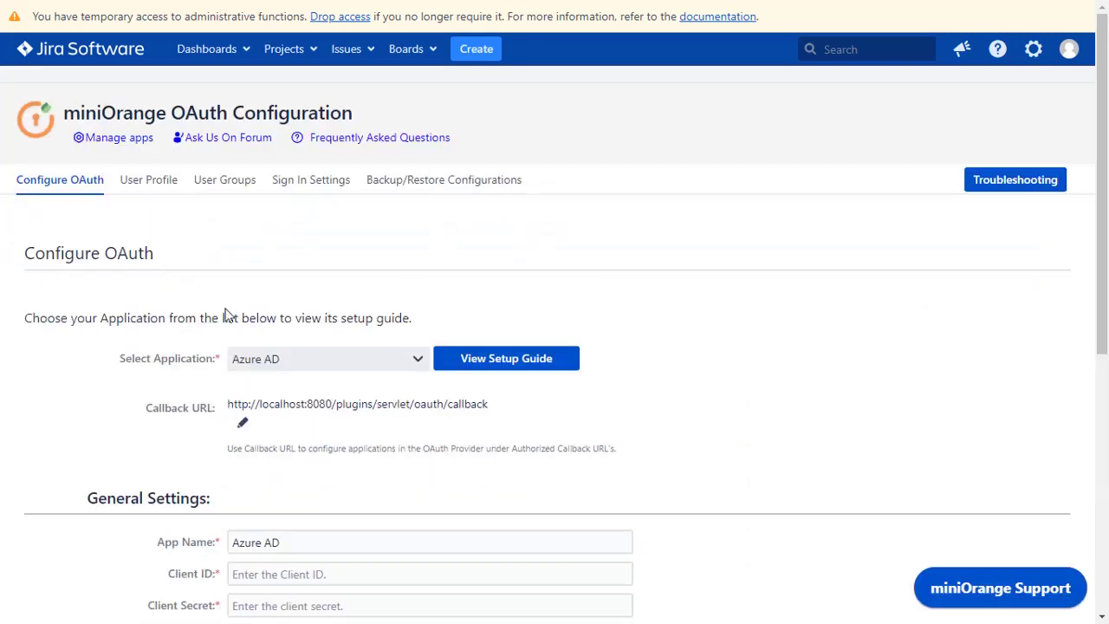
pyautogui.click(286, 358)
pyautogui.click(291, 338)
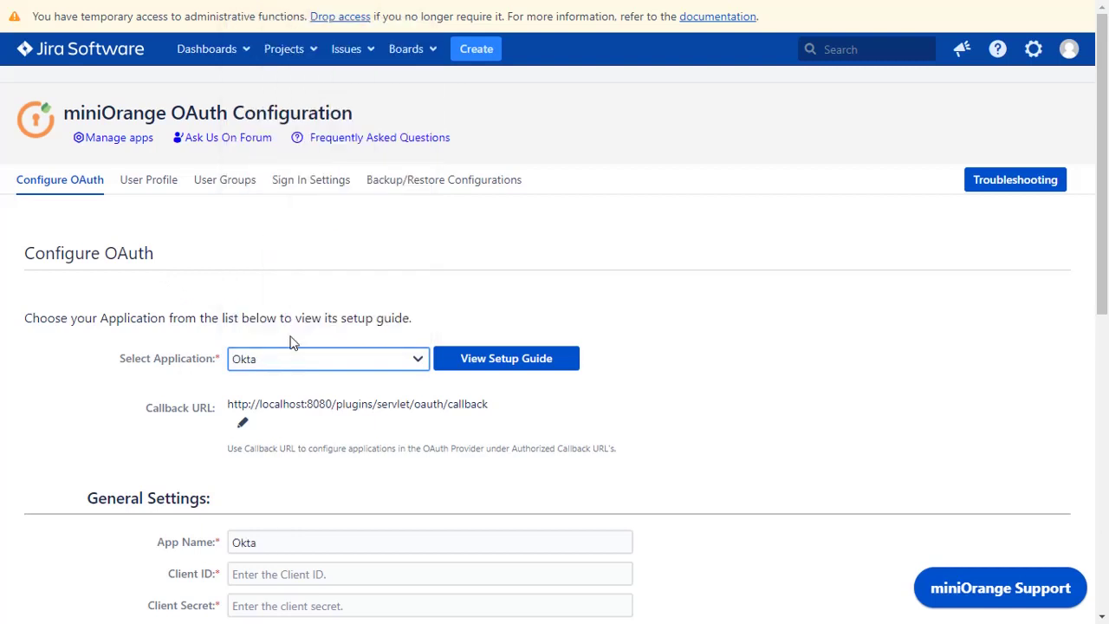
# Open the miniOrange Okta setup guide and scroll through its steps
pyautogui.click(507, 362)
pyautogui.scroll(-5, 508, 364)
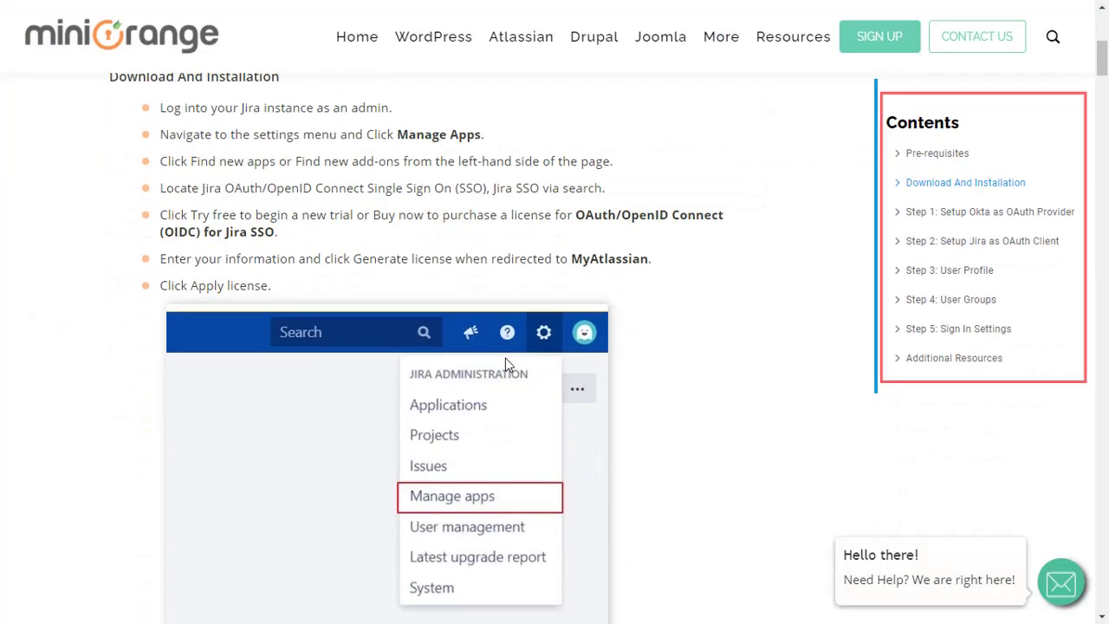
pyautogui.scroll(-15, 507, 362)
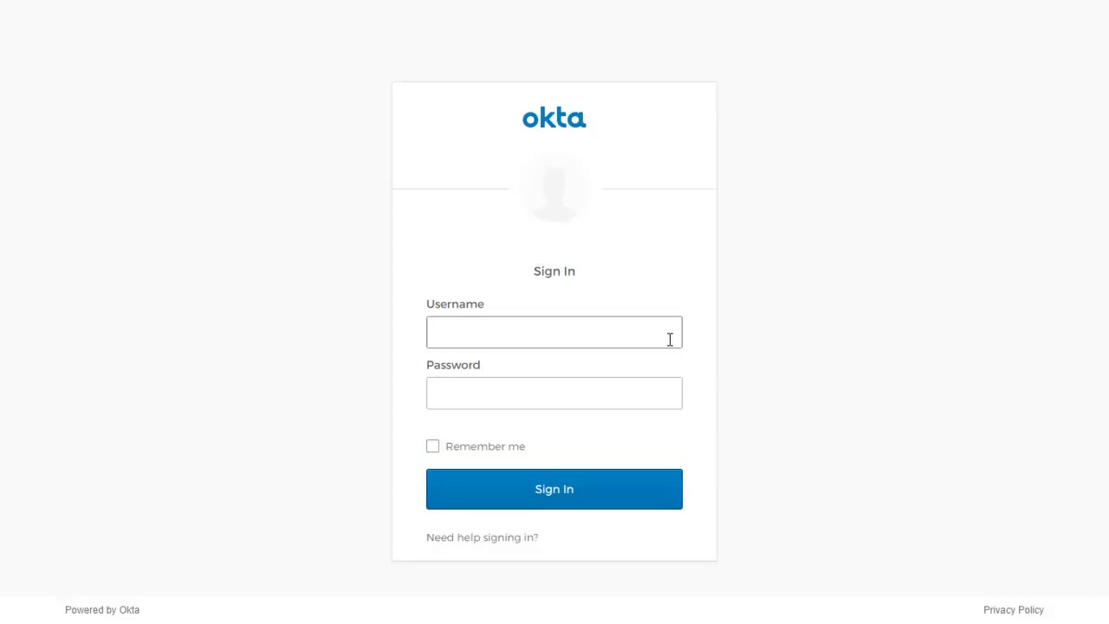
# Sign in to the Okta admin account with its username and password
pyautogui.click(670, 339)
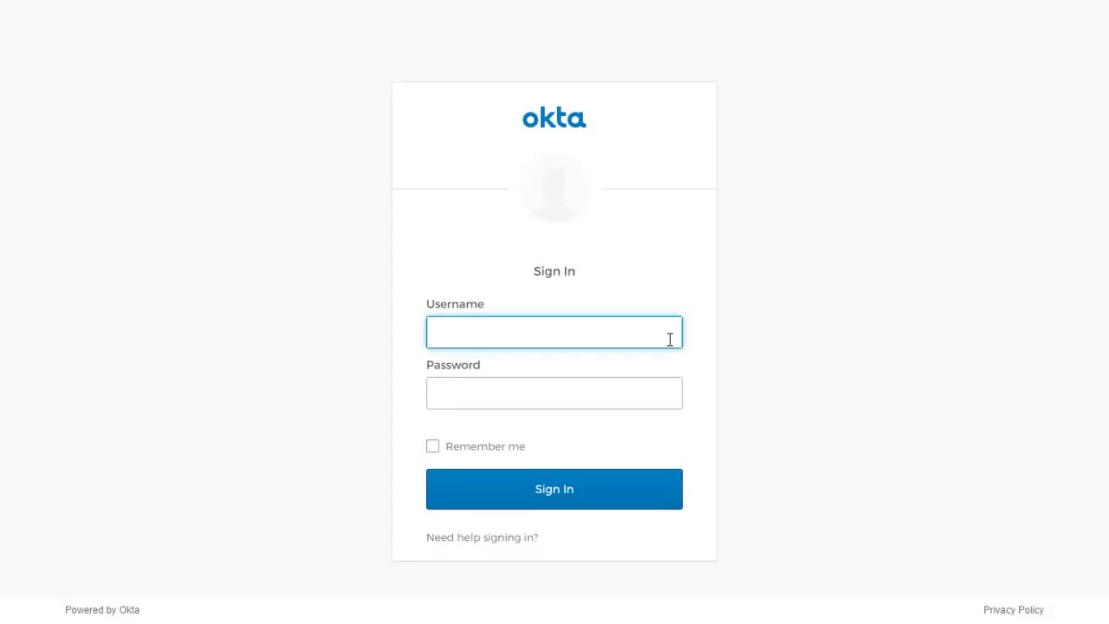
pyautogui.click(643, 395)
pyautogui.write('•••••••••••')
pyautogui.click(572, 499)
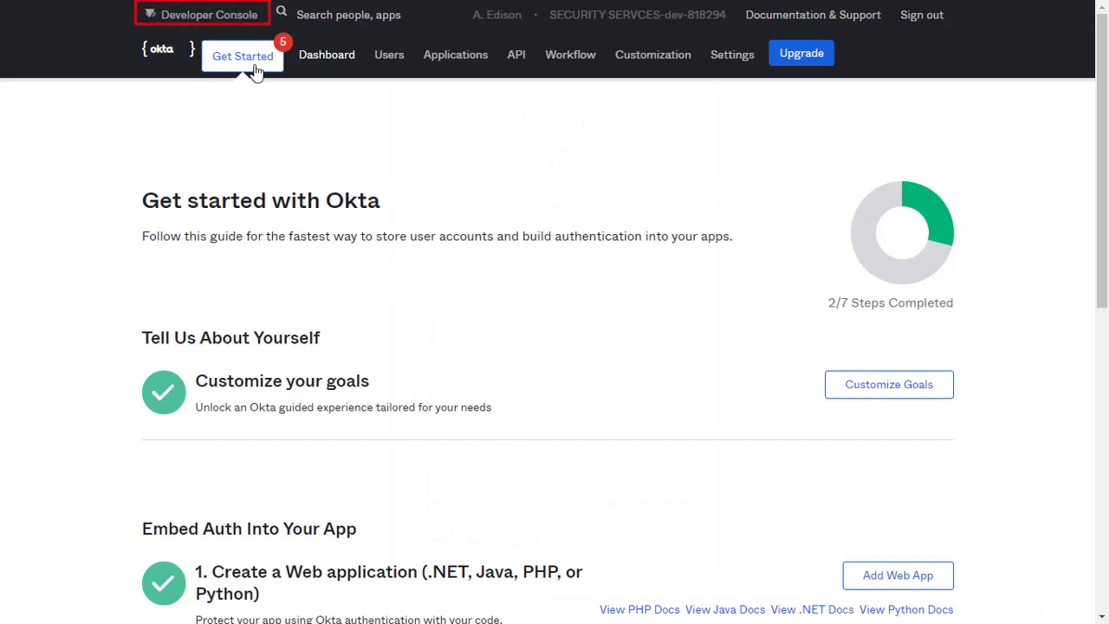
# Switch Okta to the Classic UI and start a new Web app with OpenID Connect sign-on
pyautogui.click(236, 17)
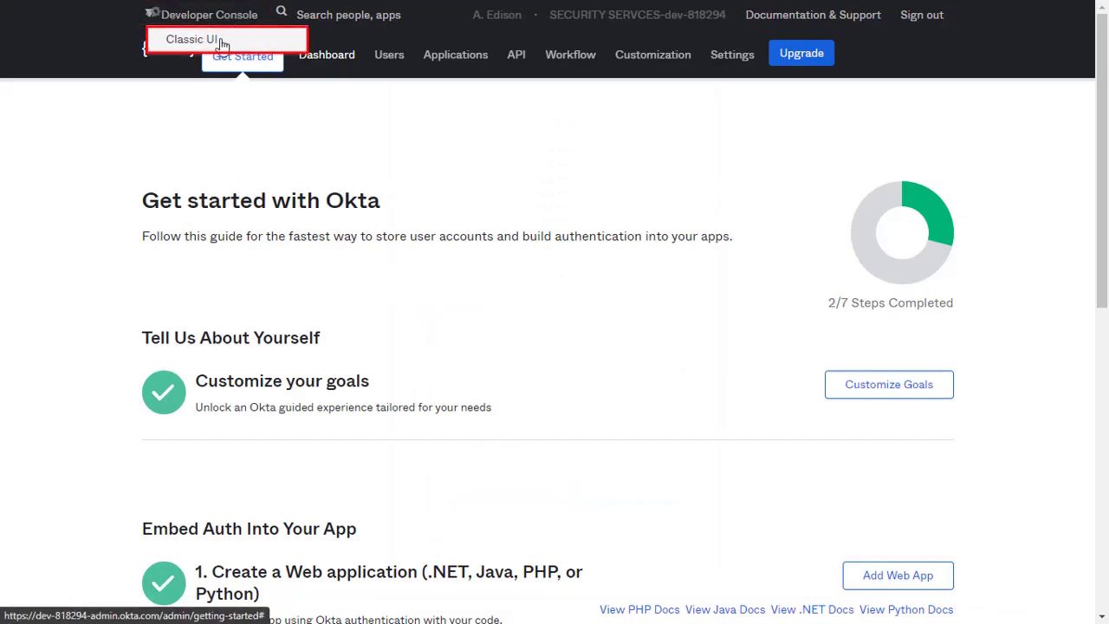
pyautogui.click(221, 42)
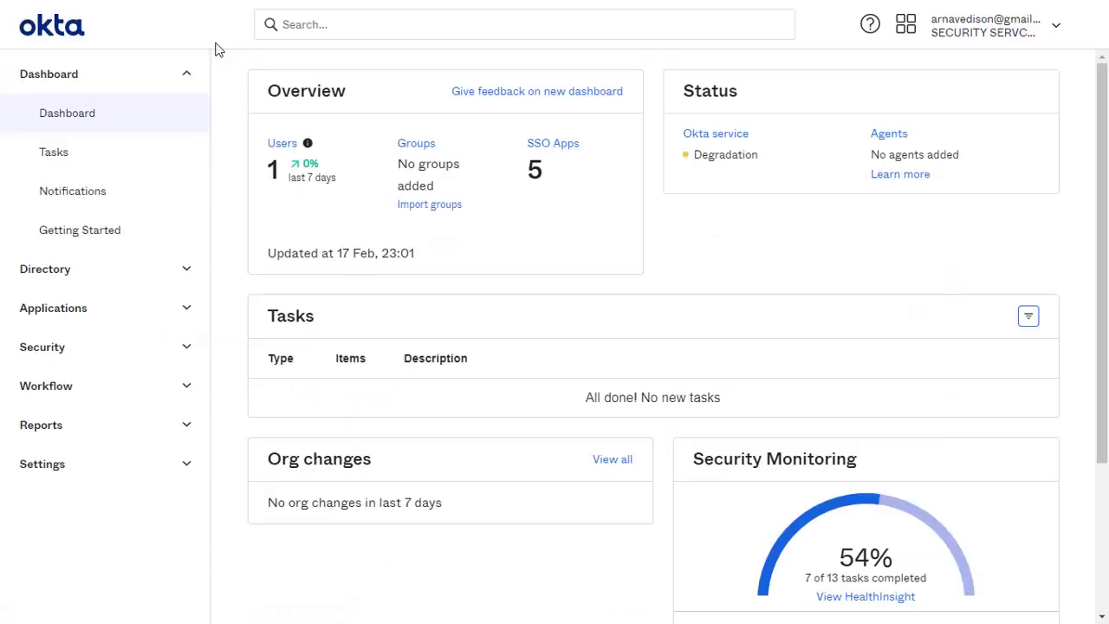
pyautogui.click(178, 310)
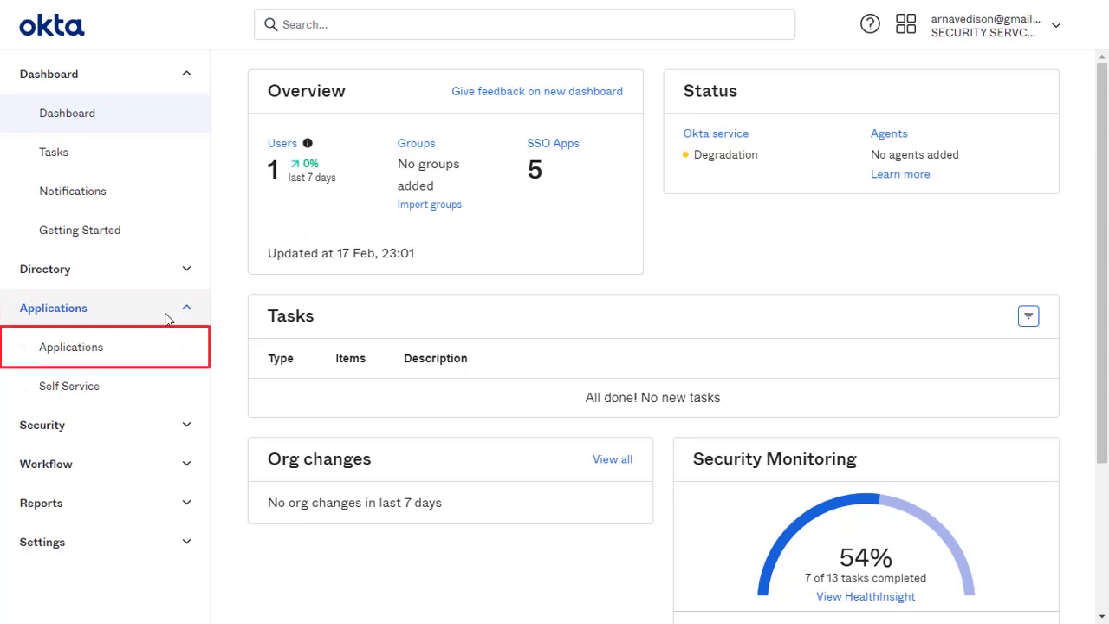
pyautogui.click(100, 349)
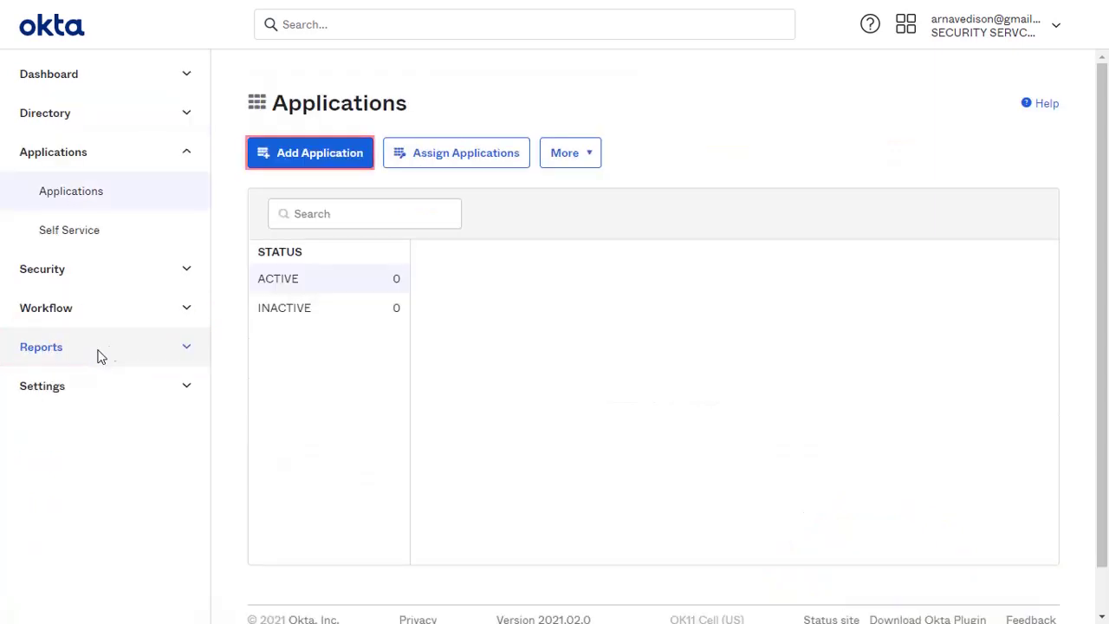
pyautogui.click(292, 160)
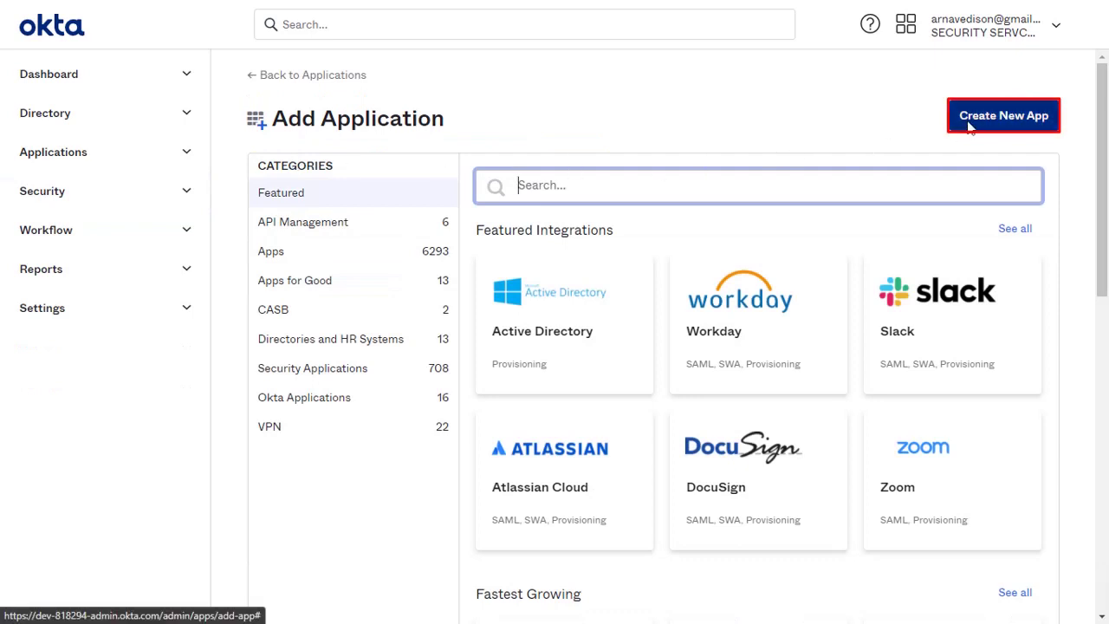
pyautogui.click(968, 121)
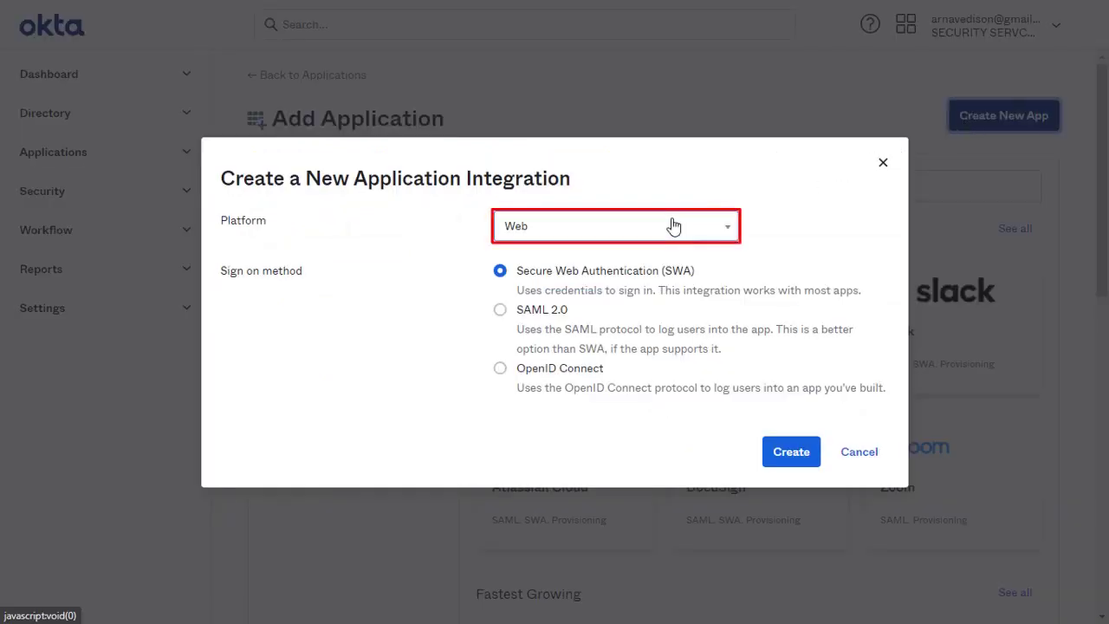
pyautogui.click(500, 369)
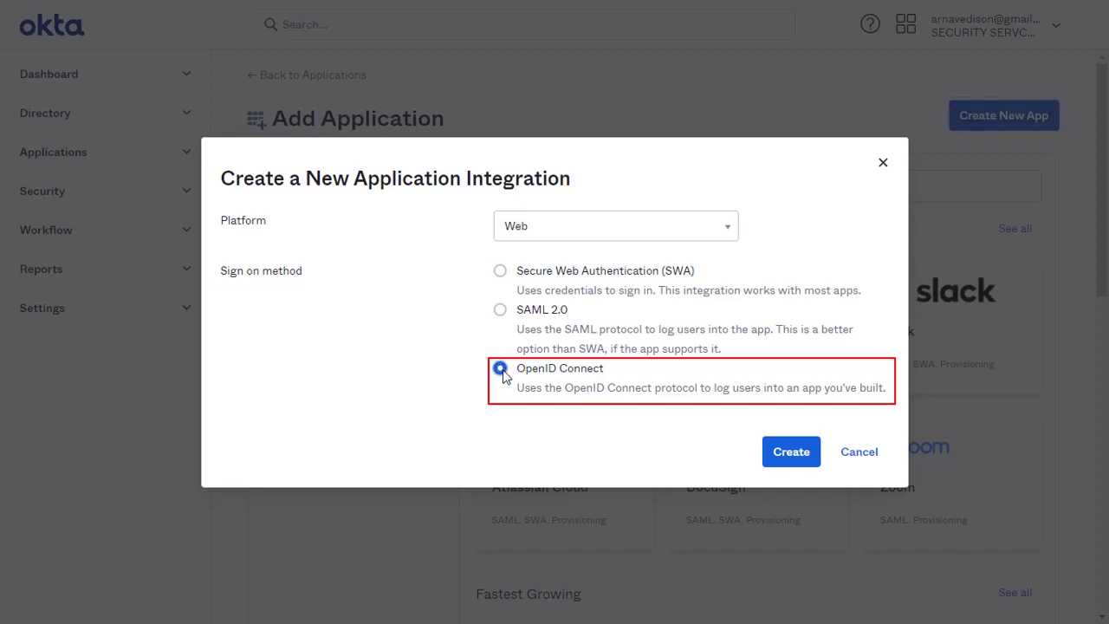
pyautogui.click(788, 452)
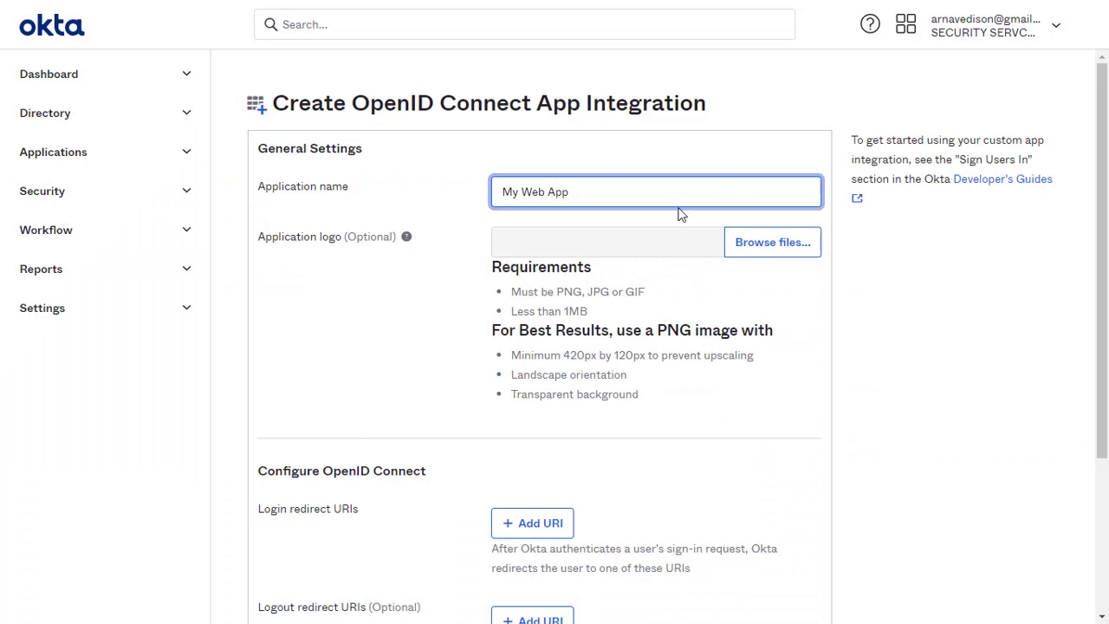
pyautogui.tripleClick(672, 194)
pyautogui.press('BackSpace')
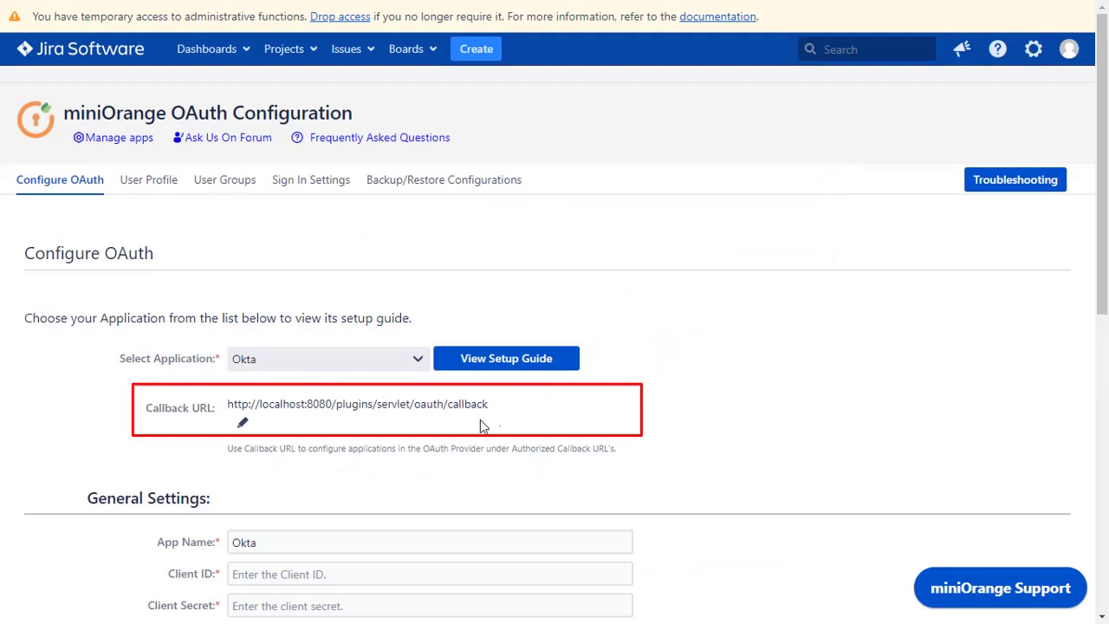
pyautogui.click(448, 401)
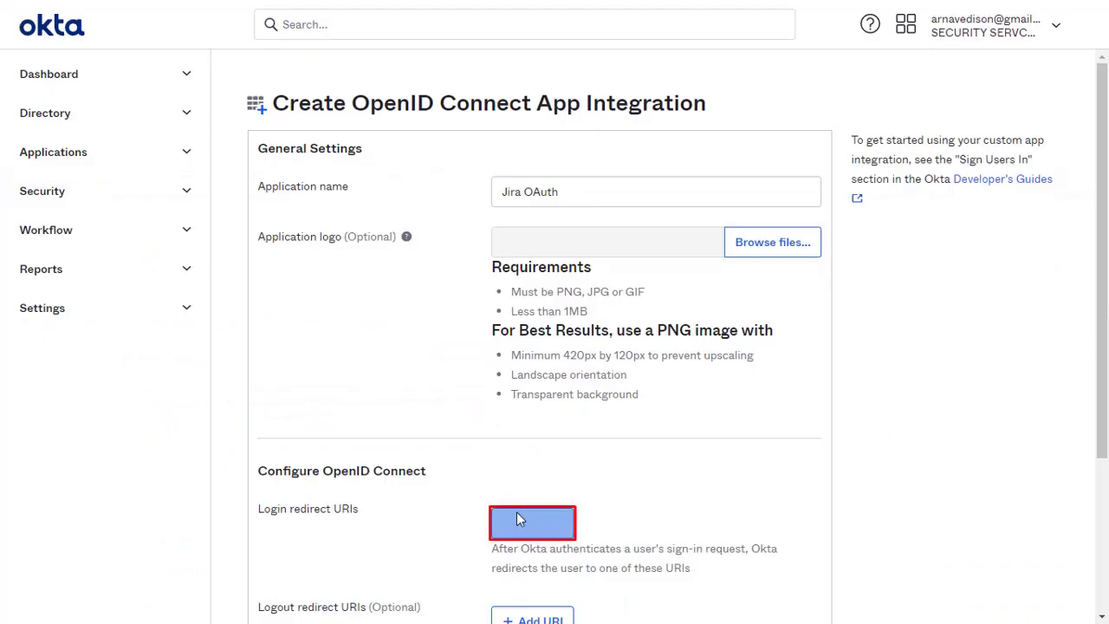
pyautogui.click(521, 520)
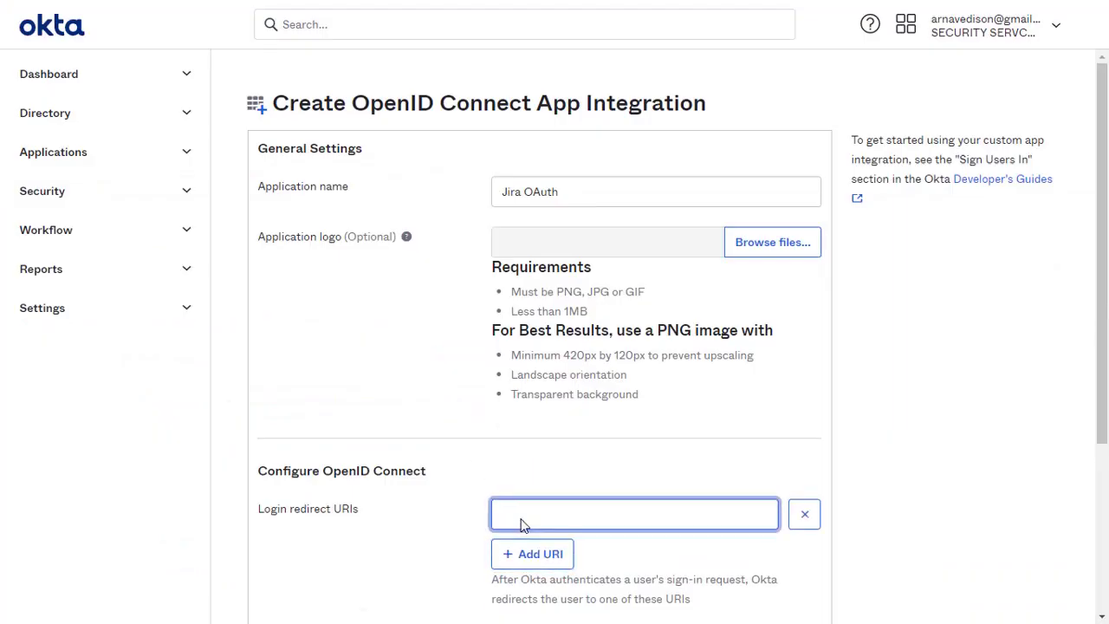
pyautogui.hotkey('ctrl', 'v')
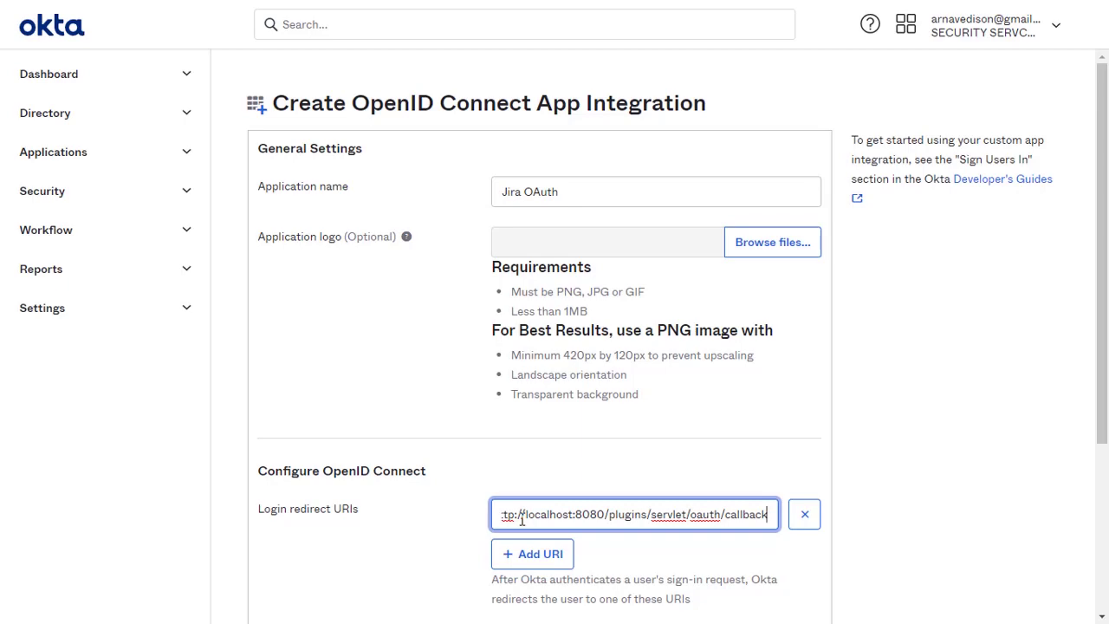
pyautogui.scroll(-3, 522, 519)
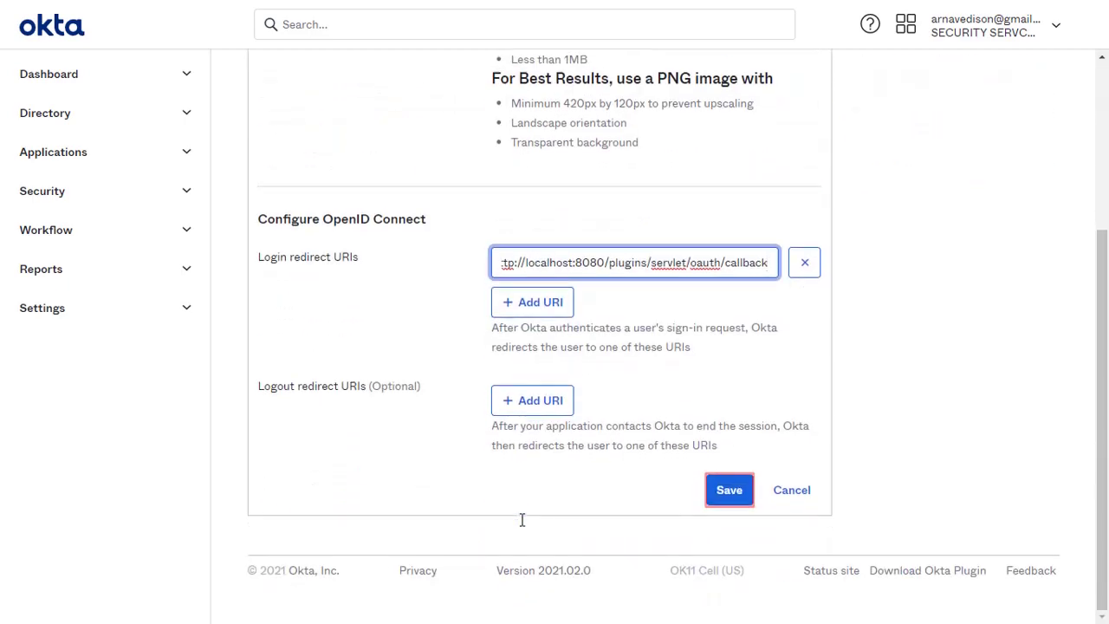
# Save the Jira OAuth app and assign it to the user account through Assign to People
pyautogui.click(729, 490)
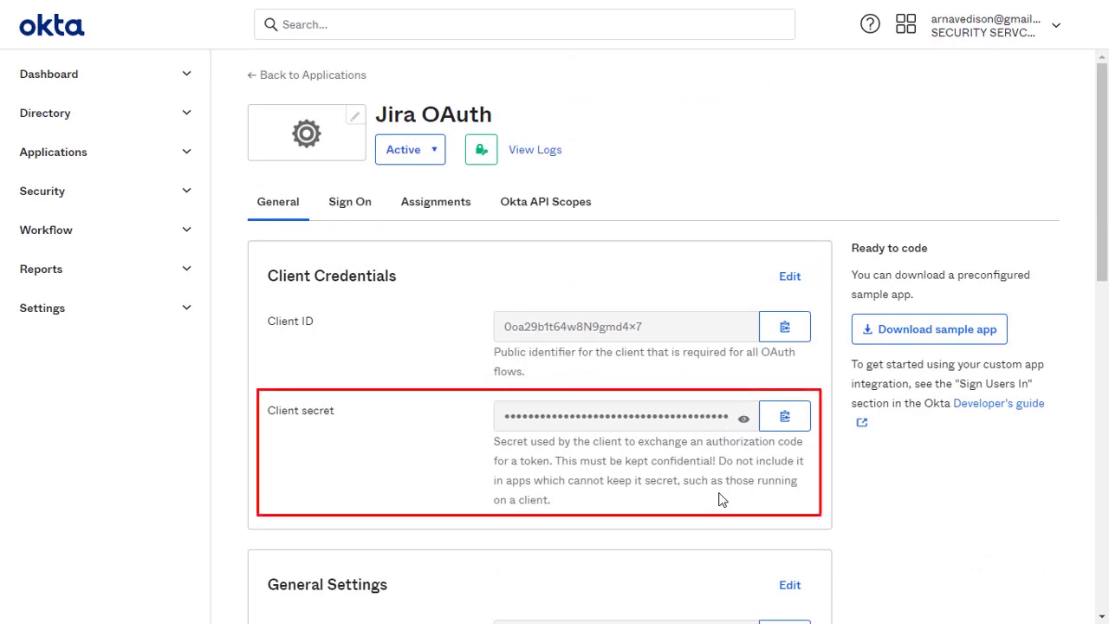
pyautogui.click(467, 208)
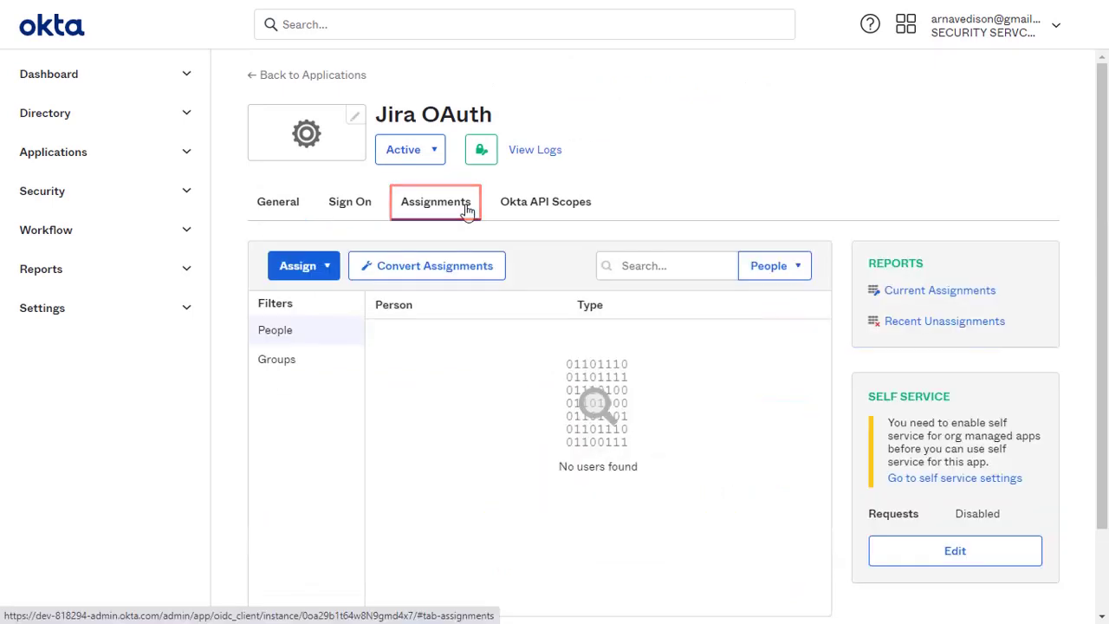
pyautogui.click(325, 267)
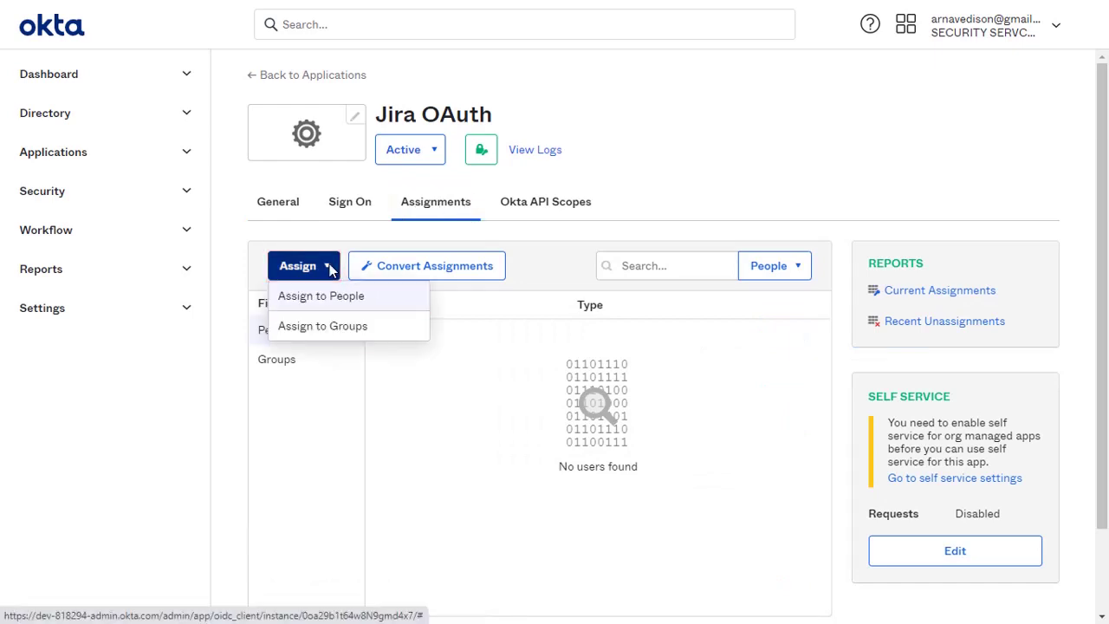
pyautogui.click(337, 307)
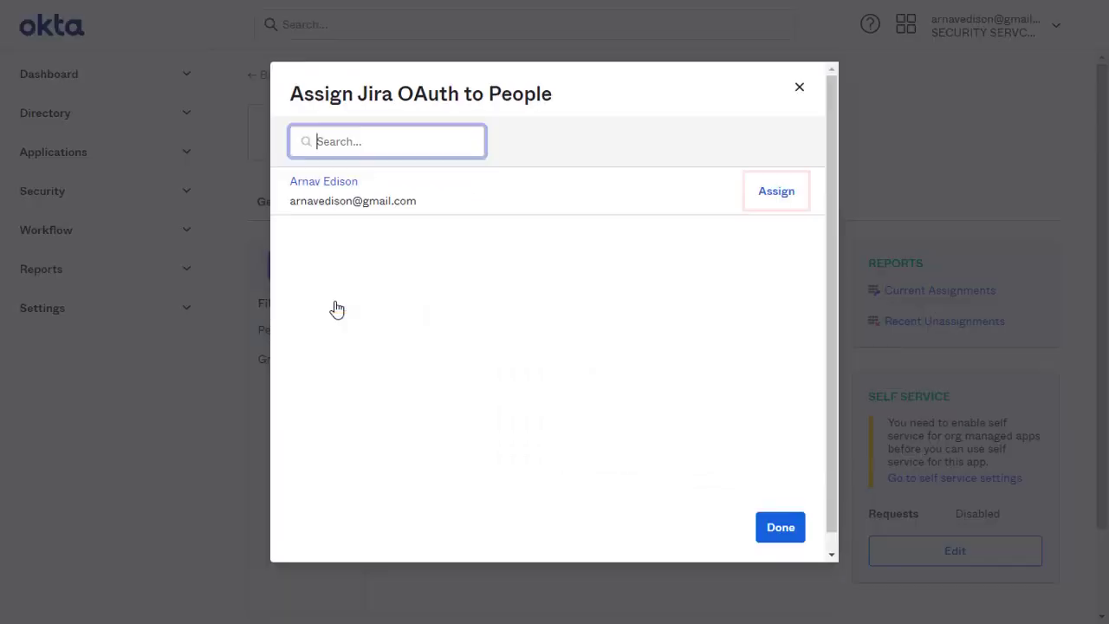
pyautogui.click(770, 194)
pyautogui.scroll(-5, 771, 196)
pyautogui.scroll(-4, 772, 194)
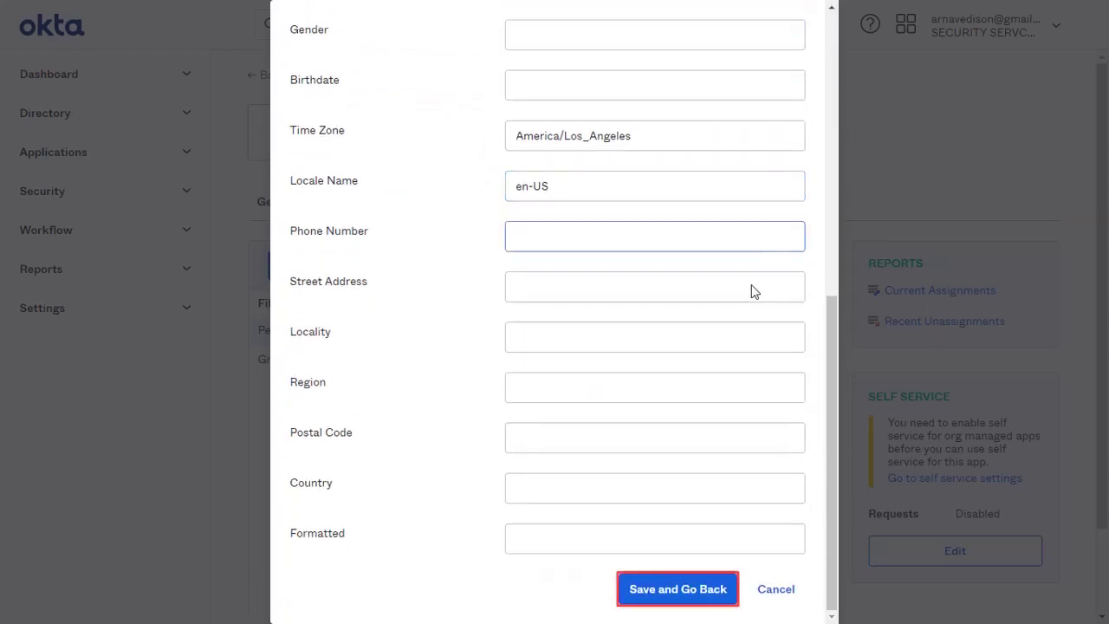
pyautogui.click(706, 589)
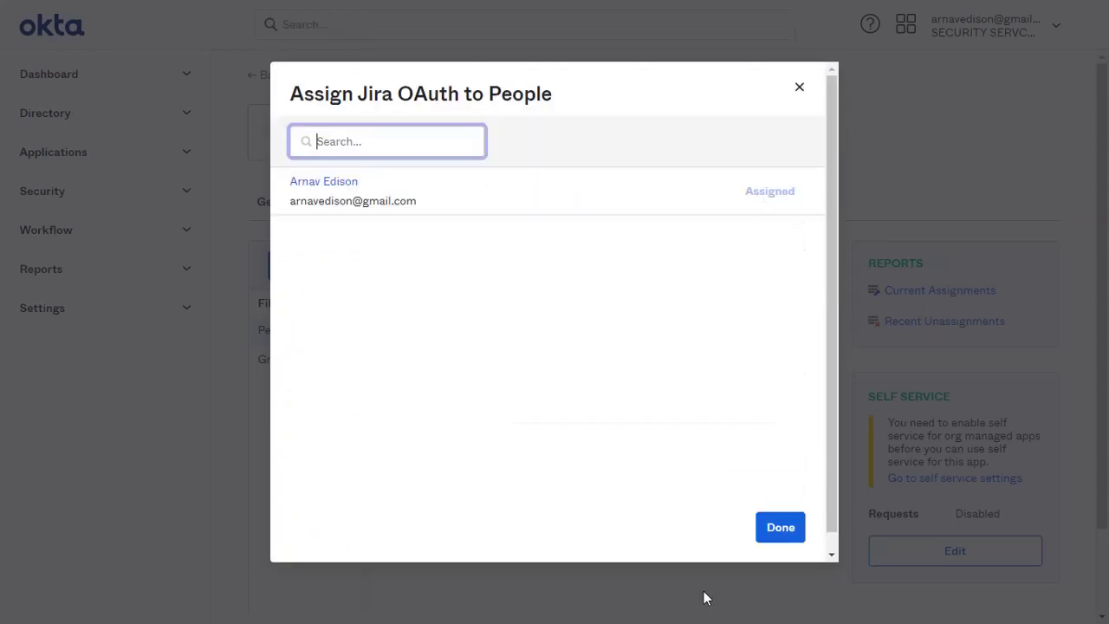
pyautogui.click(792, 532)
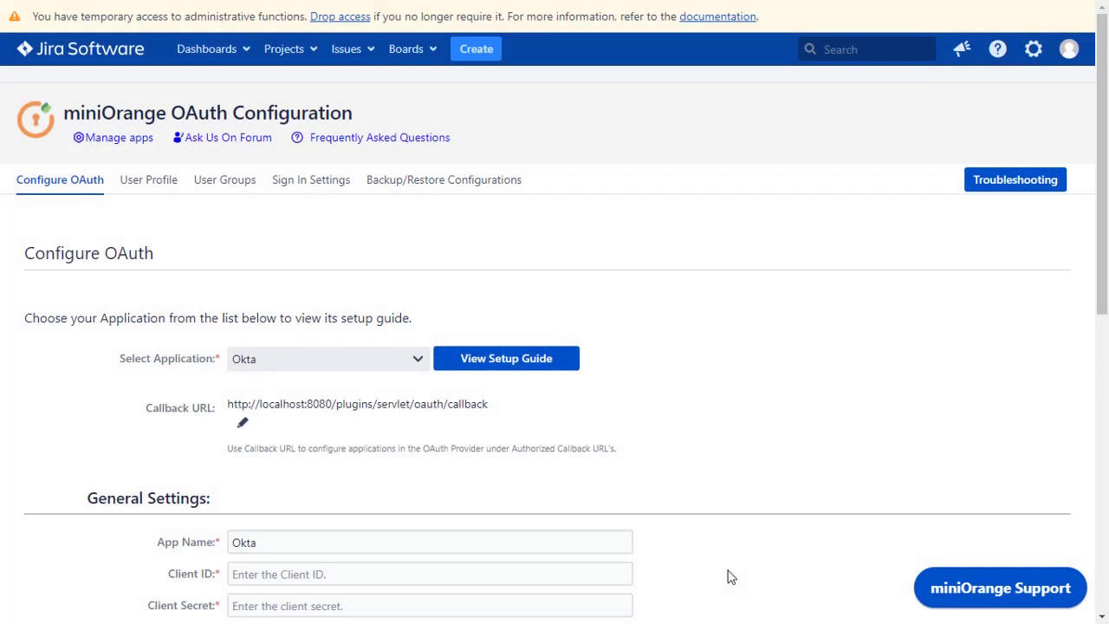
# Paste Okta's client ID and client secret into the miniOrange form and extend the scope to 'openid profile email'
pyautogui.scroll(-5, 730, 576)
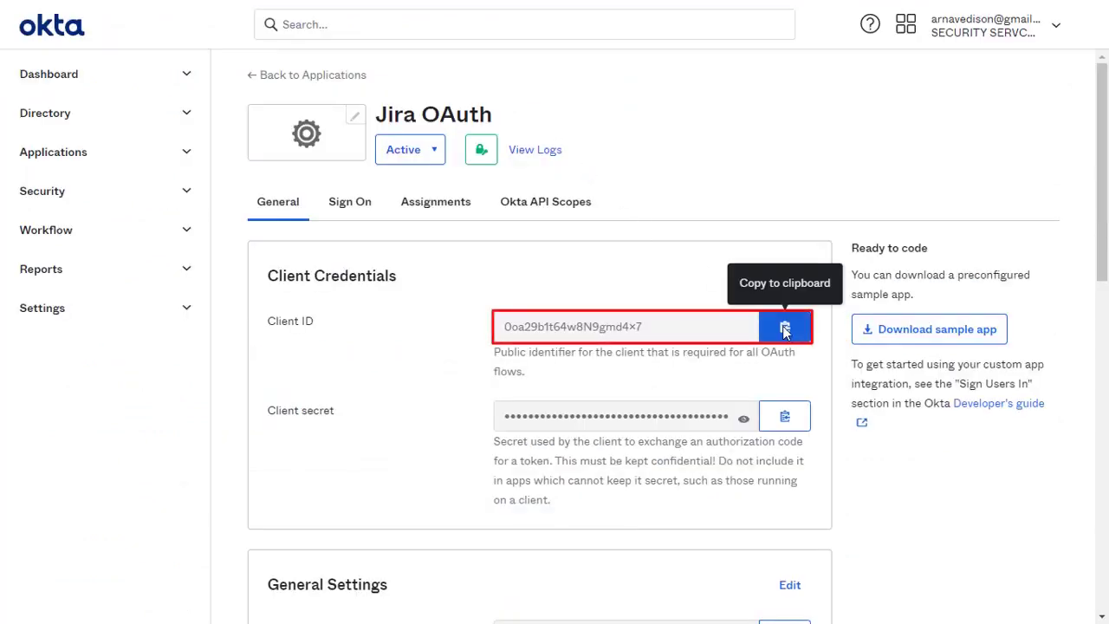
pyautogui.click(783, 327)
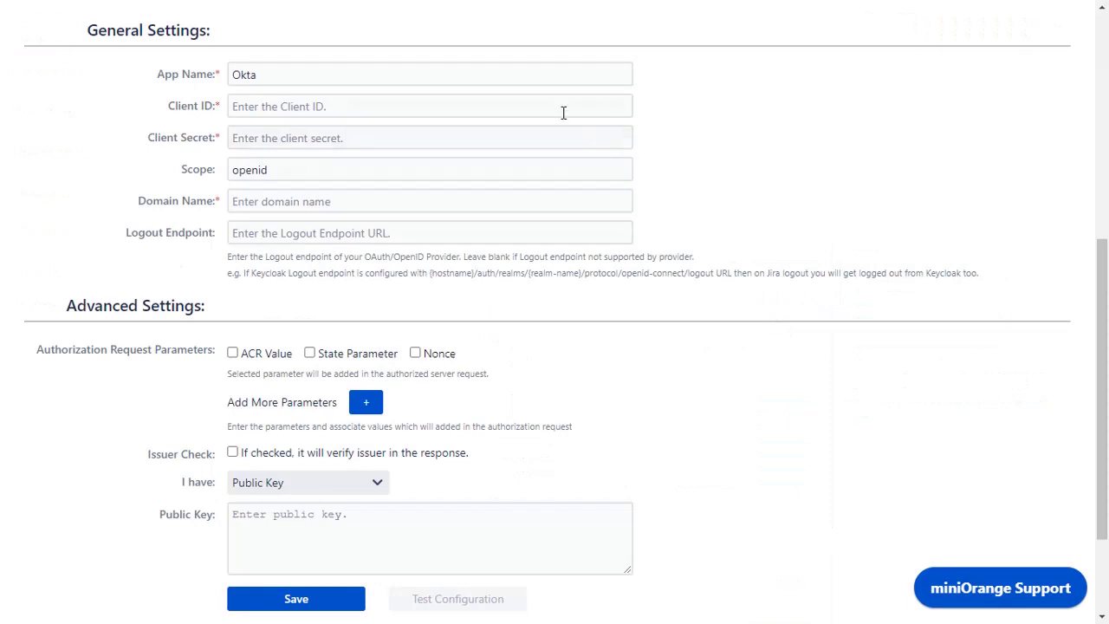
pyautogui.click(558, 107)
pyautogui.hotkey('ctrl', 'v')
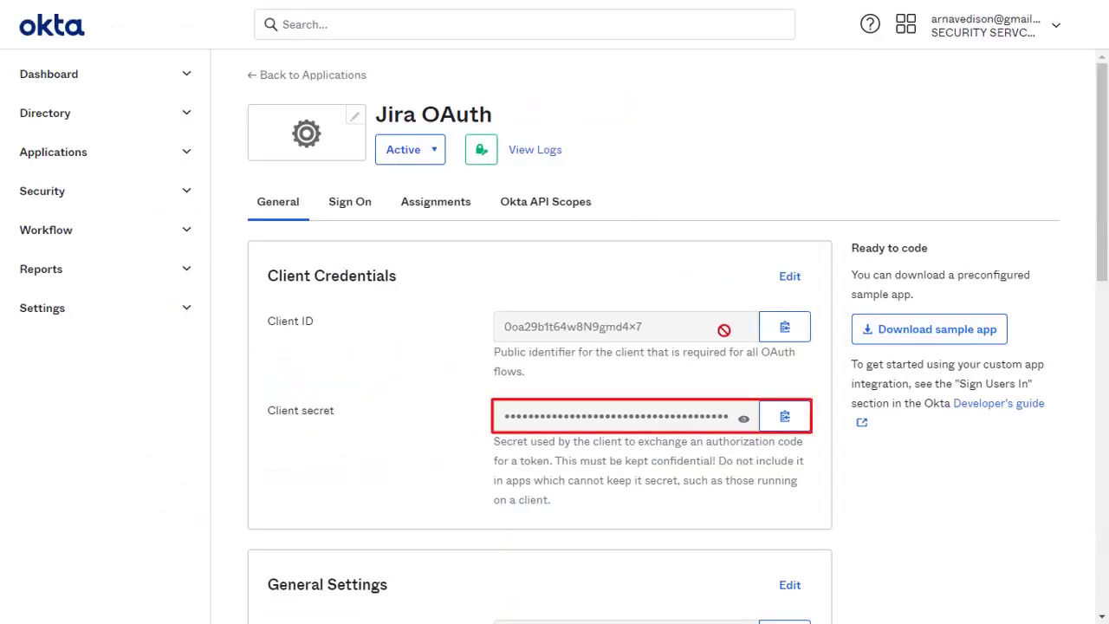
pyautogui.click(787, 417)
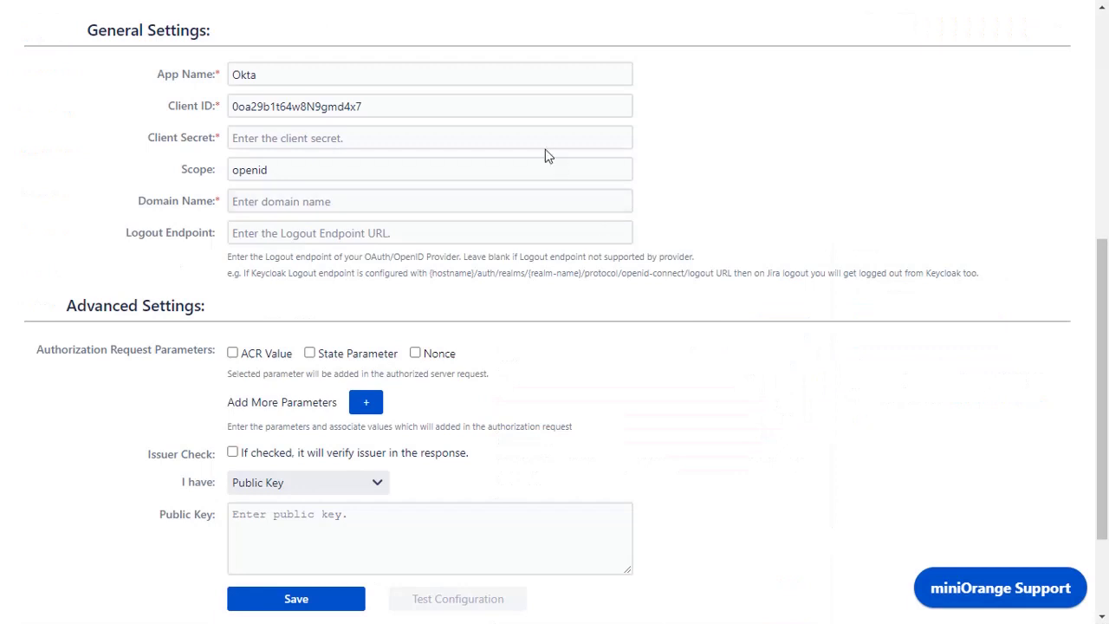
pyautogui.click(534, 138)
pyautogui.hotkey('ctrl', 'v')
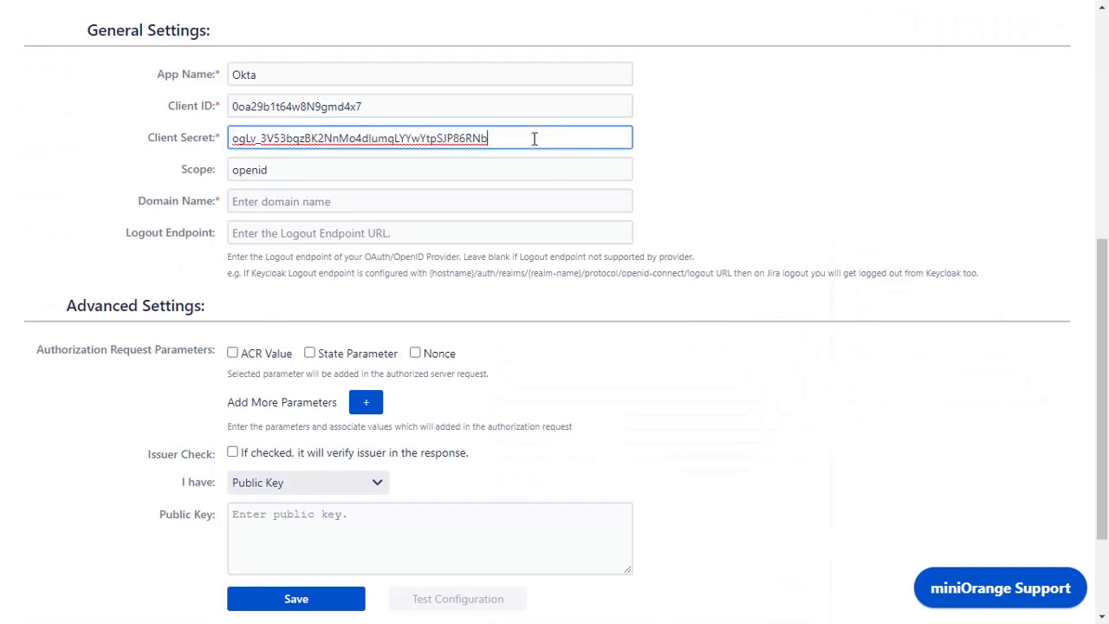
pyautogui.click(520, 168)
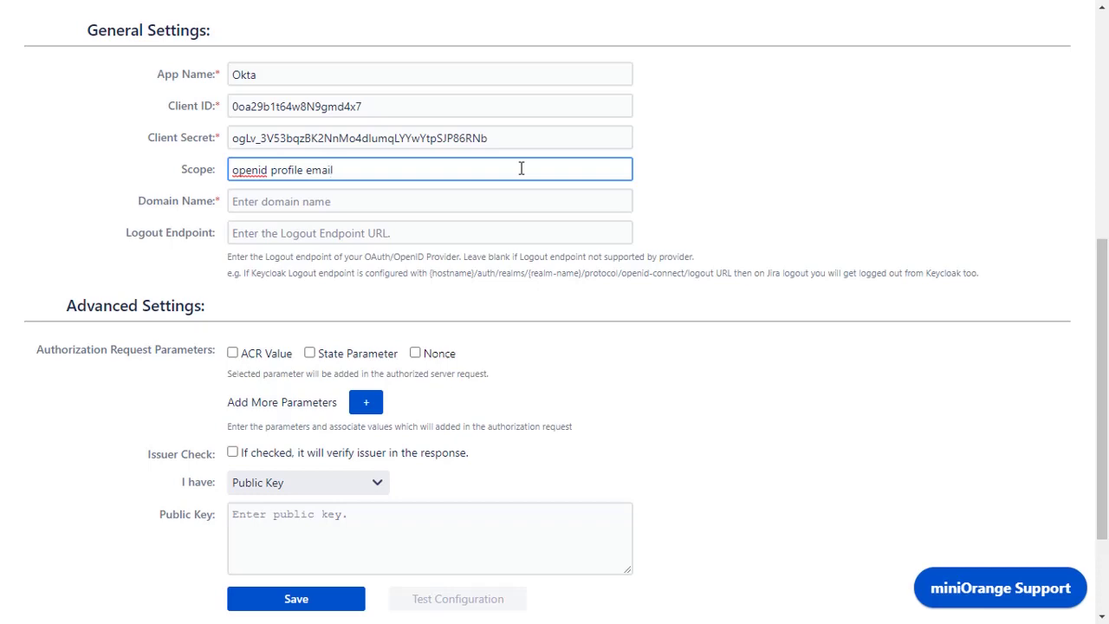
# Paste the Okta domain dev-818294.okta.com into Domain Name and save the miniOrange settings
pyautogui.hotkey('ctrl', 'Tab')
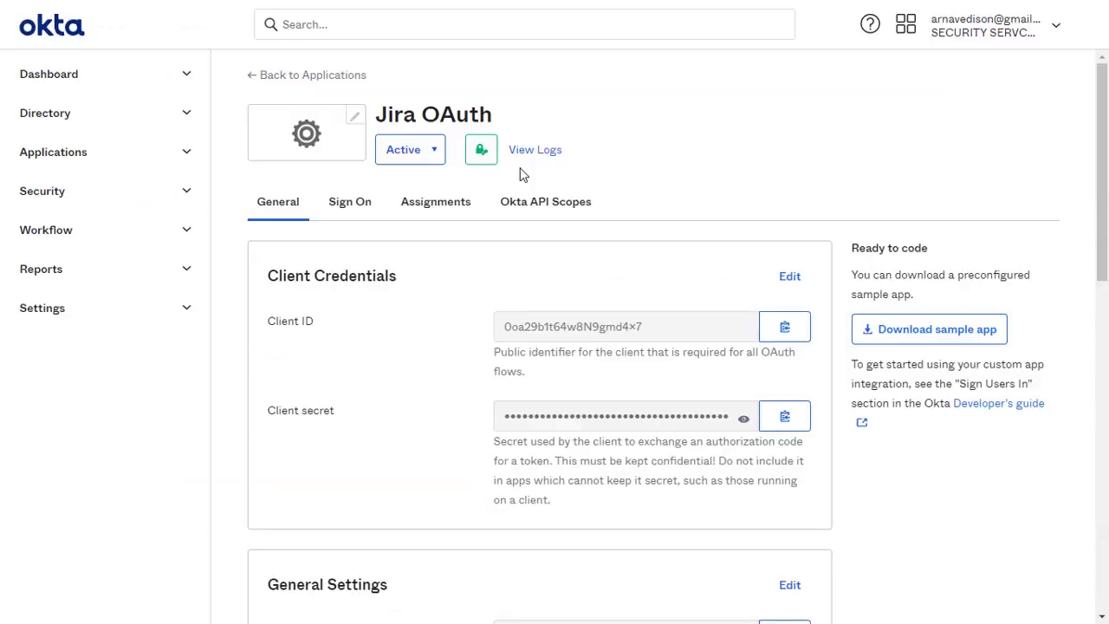
pyautogui.scroll(-6, 522, 175)
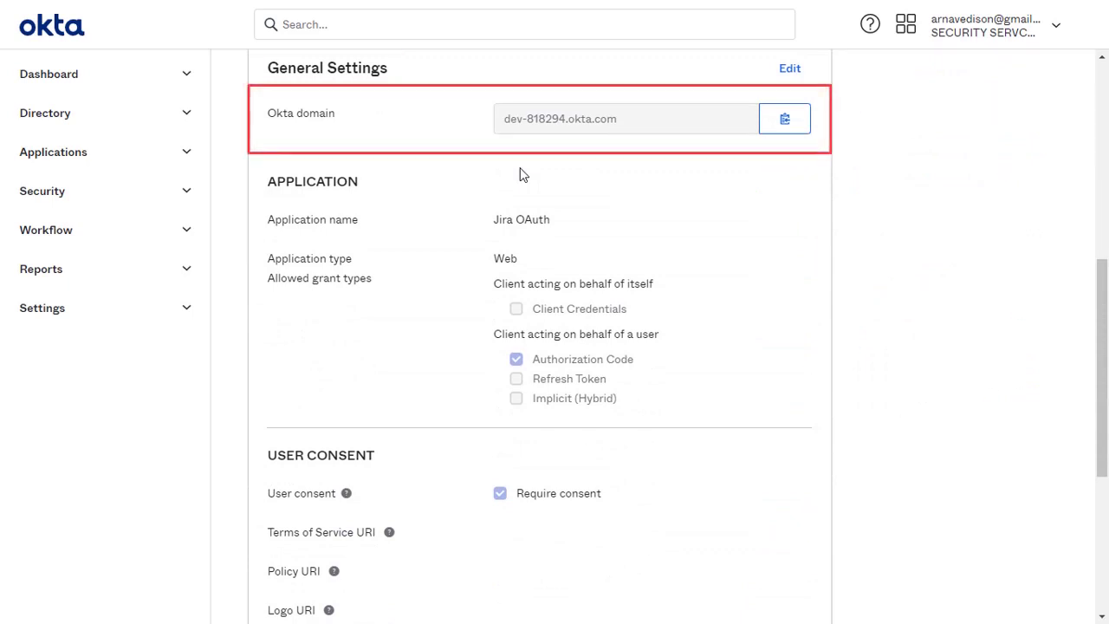
pyautogui.click(785, 128)
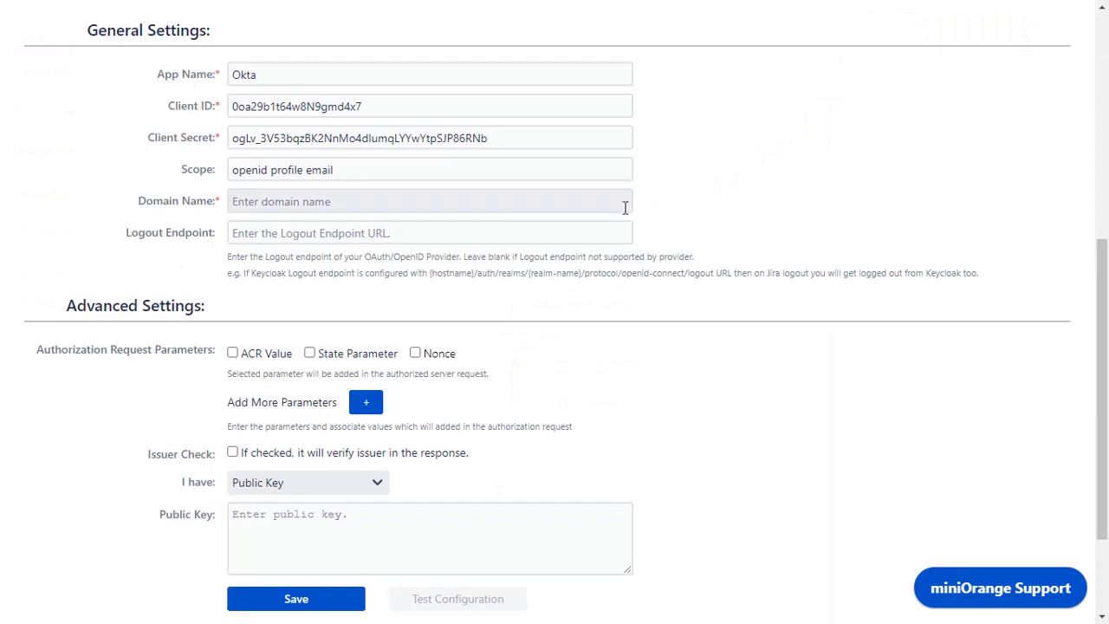
pyautogui.click(624, 205)
pyautogui.hotkey('ctrl', 'v')
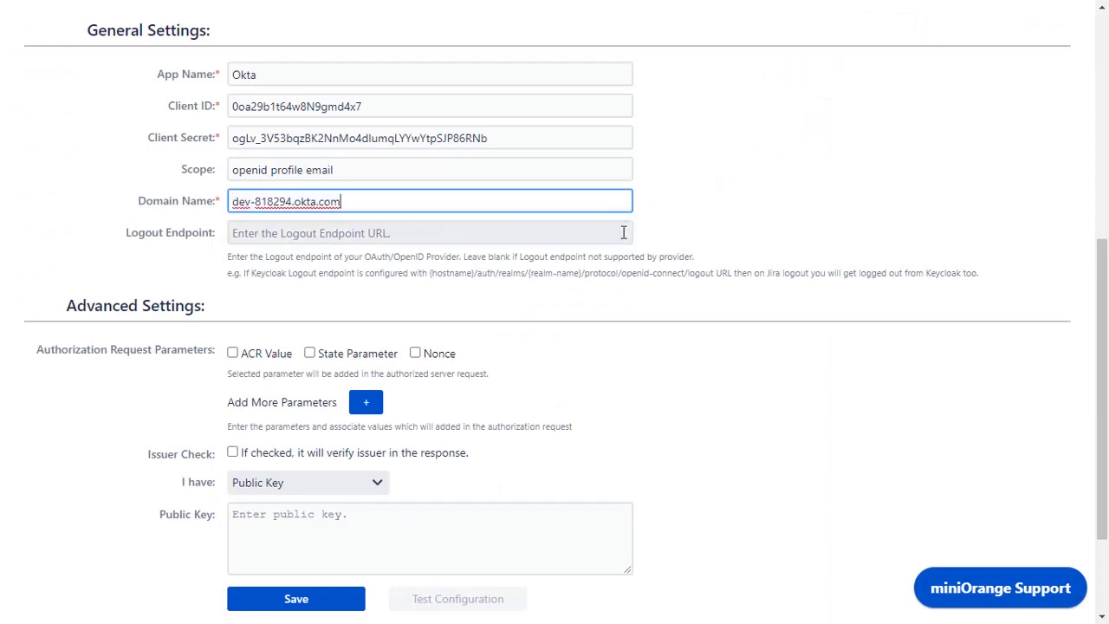
pyautogui.click(622, 233)
pyautogui.scroll(-3, 623, 232)
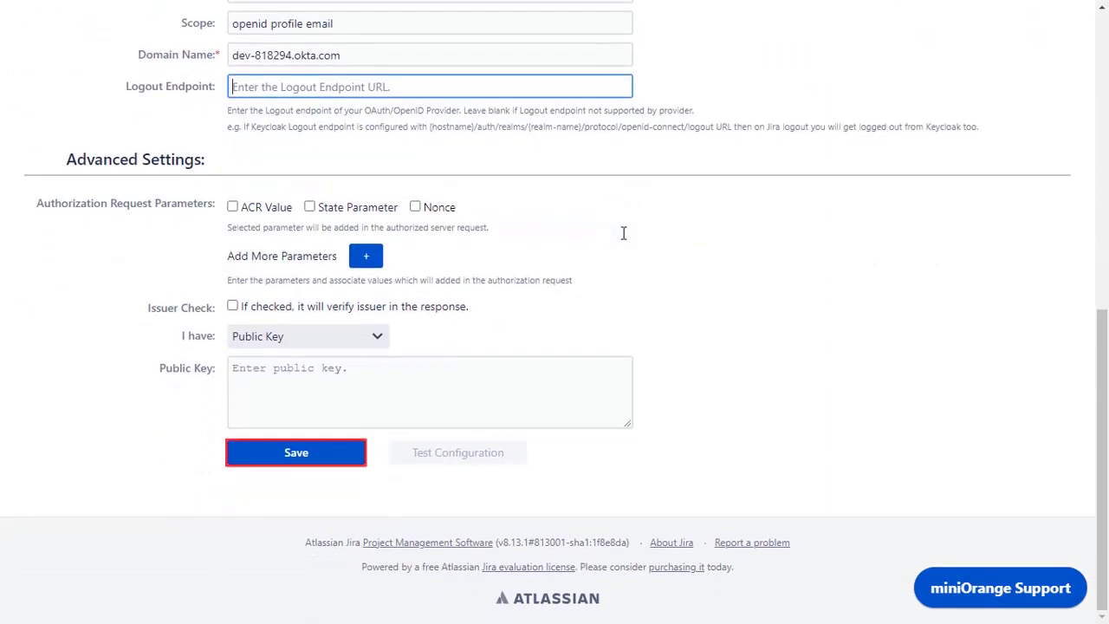
pyautogui.click(296, 453)
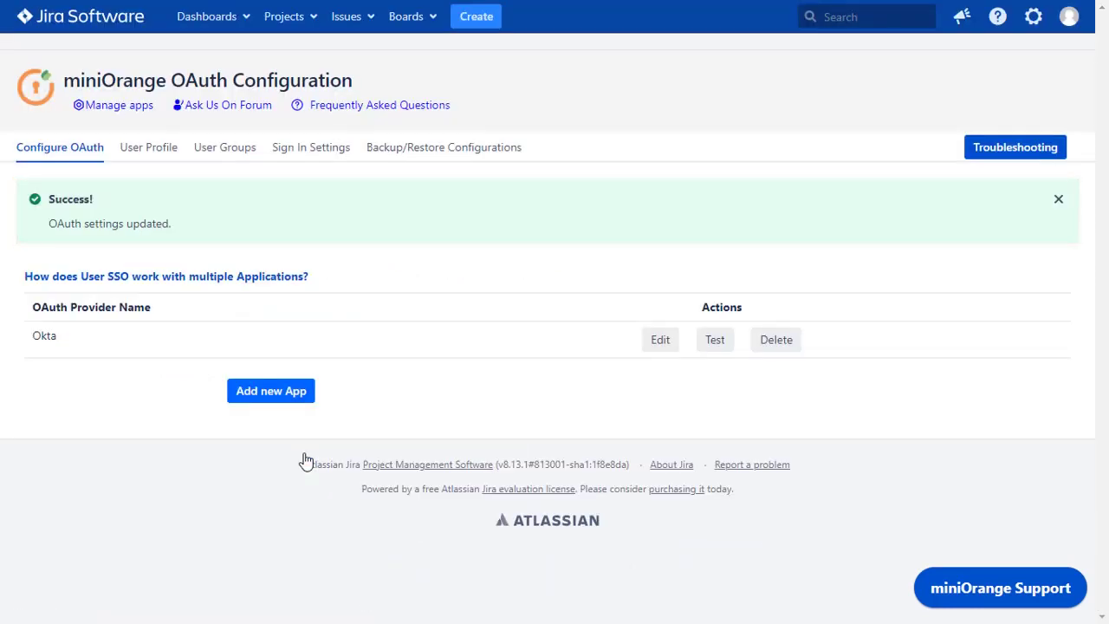
# Run the Okta connection test and review the returned user attributes
pyautogui.click(713, 342)
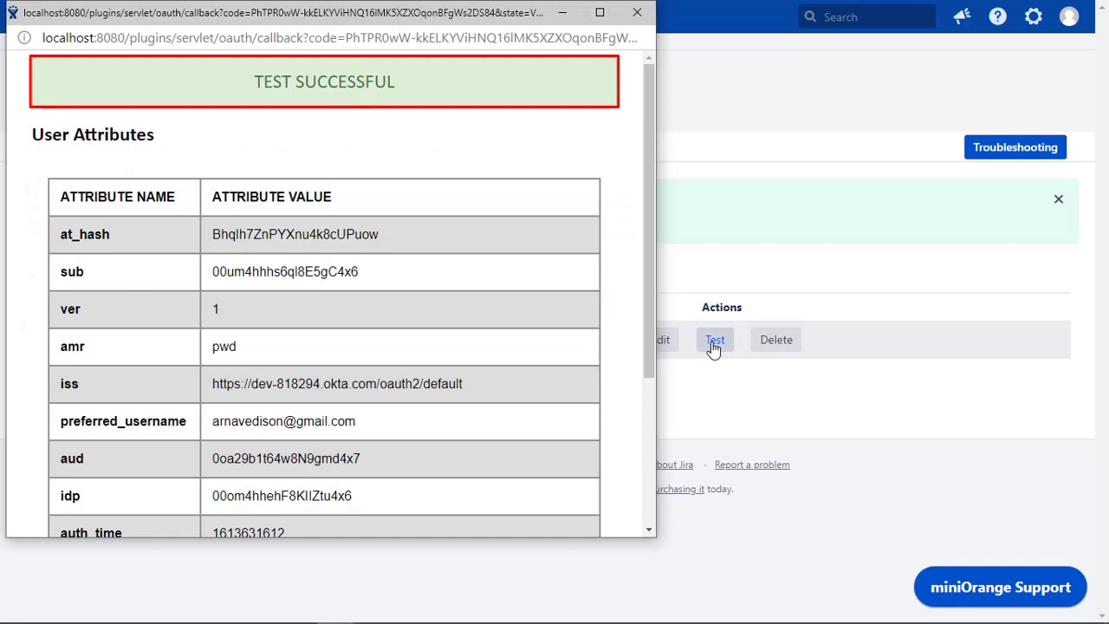
pyautogui.moveTo(649, 347); pyautogui.dragTo(658, 525)
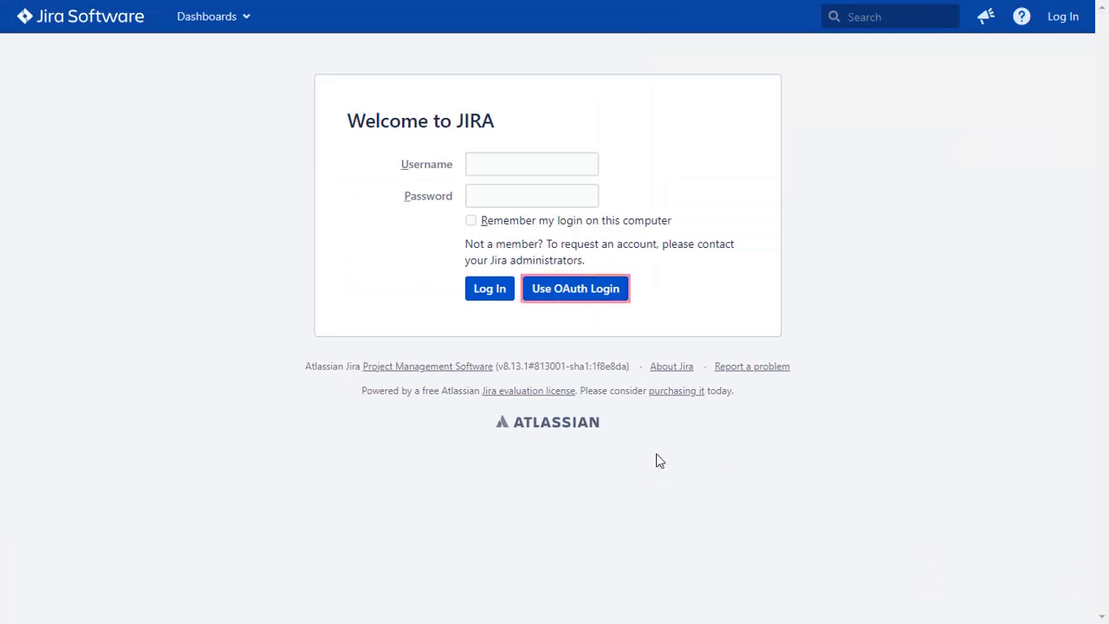
# Log in via Use OAuth Login with the Okta username and password to reach the System Dashboard
pyautogui.click(592, 295)
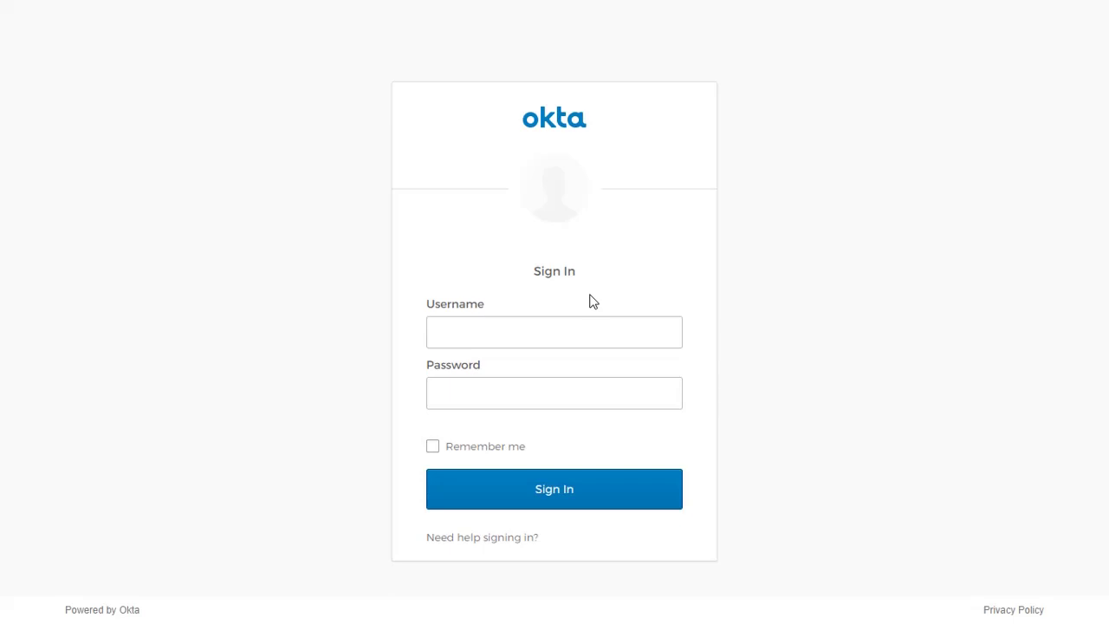
pyautogui.click(574, 328)
pyautogui.click(562, 392)
pyautogui.write('***********')
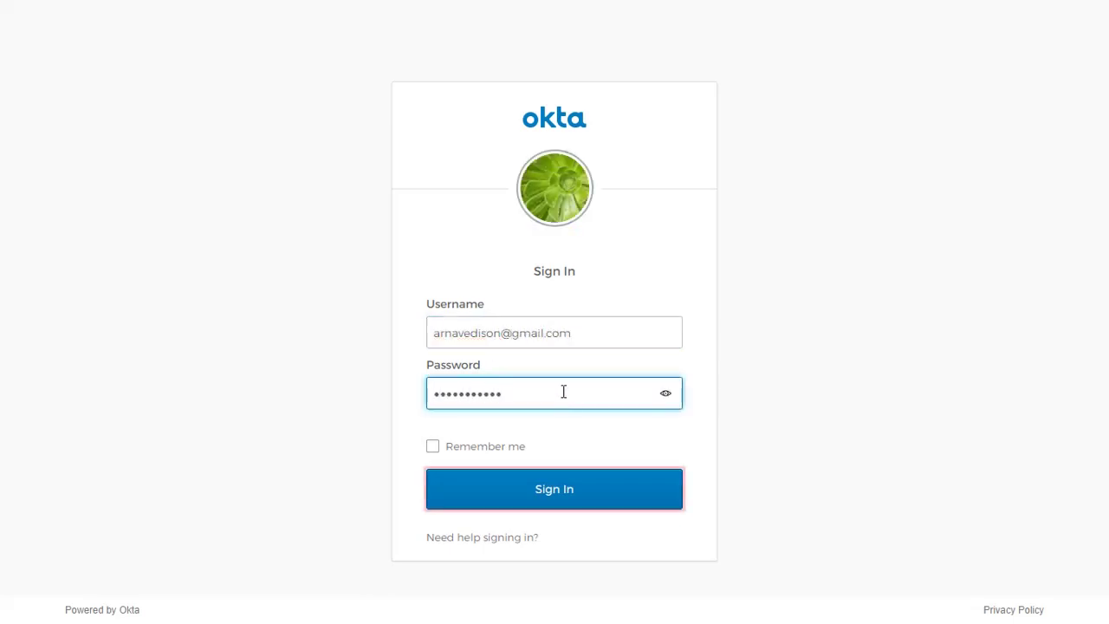
pyautogui.click(578, 501)
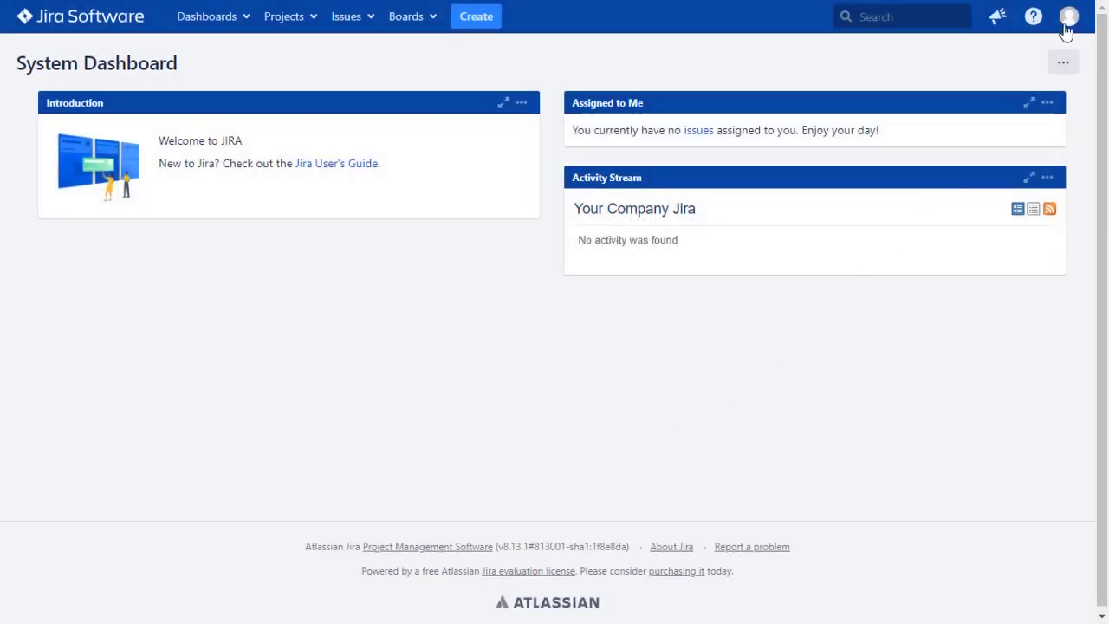
# Open the SSO user's Jira profile showing last login 17/Feb/21 2:08 PM and no failed logins
pyautogui.click(1069, 17)
pyautogui.click(999, 48)
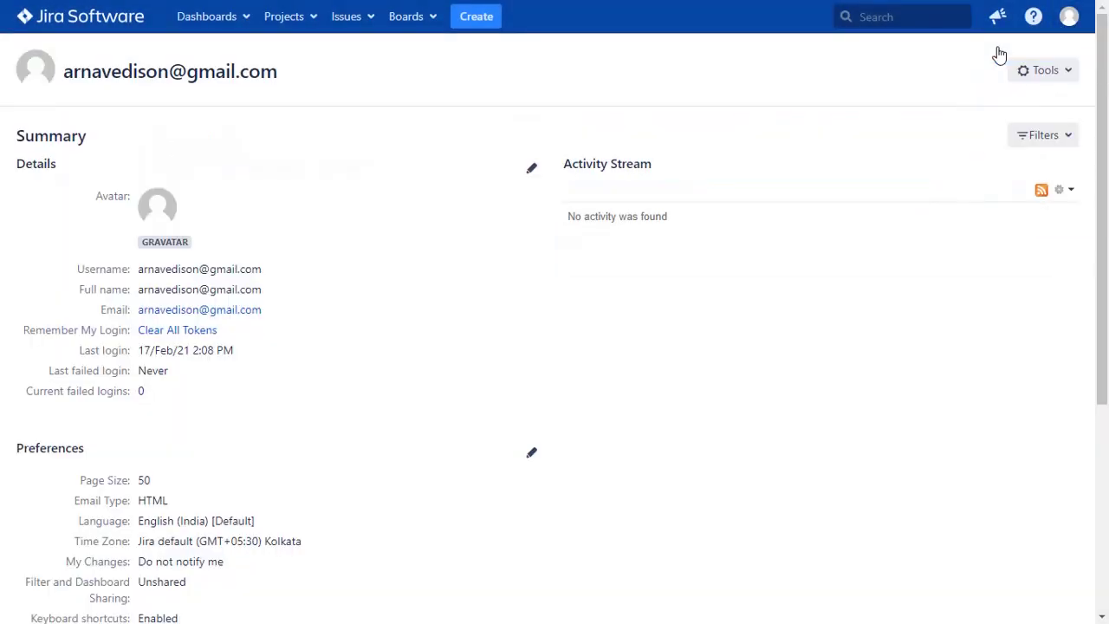